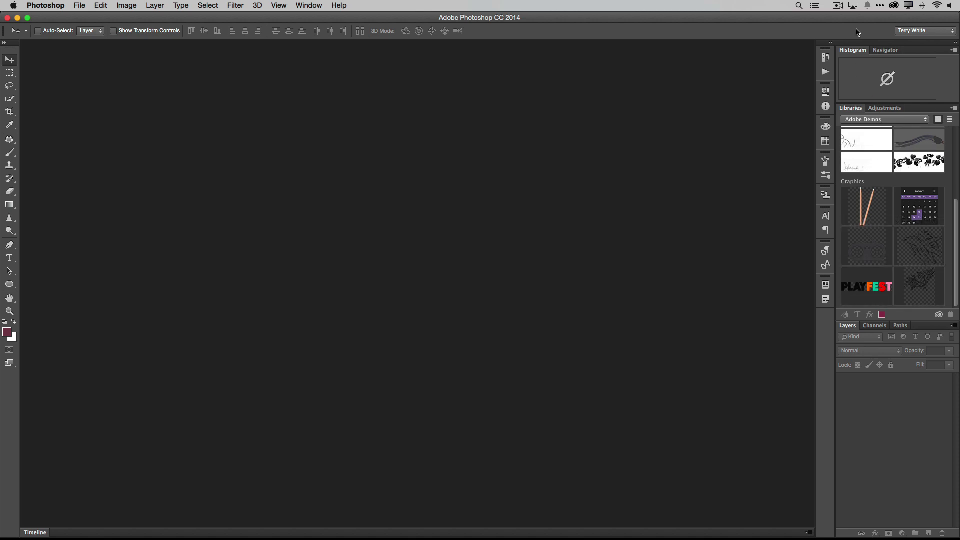
Search Creative Cloud's Market assets for 'iPad'.
{"action": "left_click", "coordinate": [894, 5]}
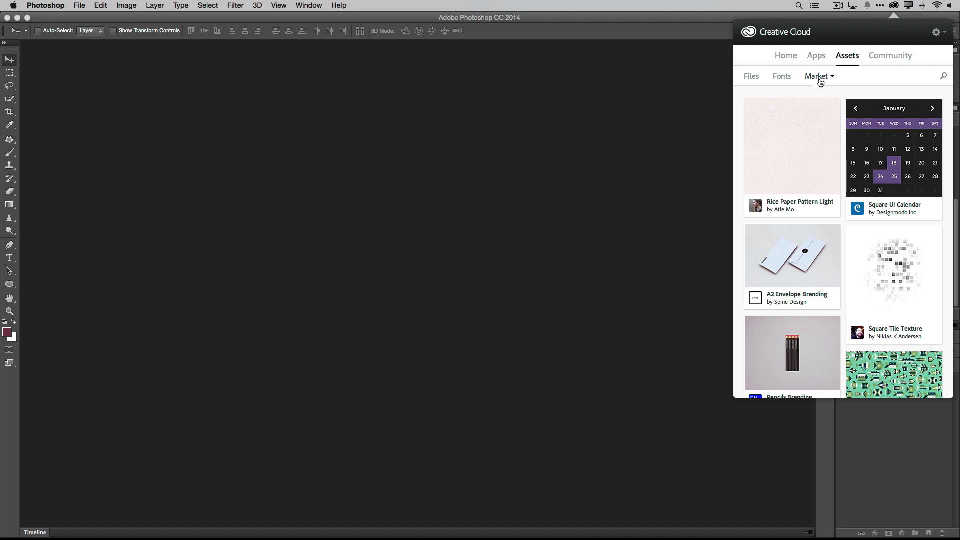
{"action": "left_click", "coordinate": [944, 76]}
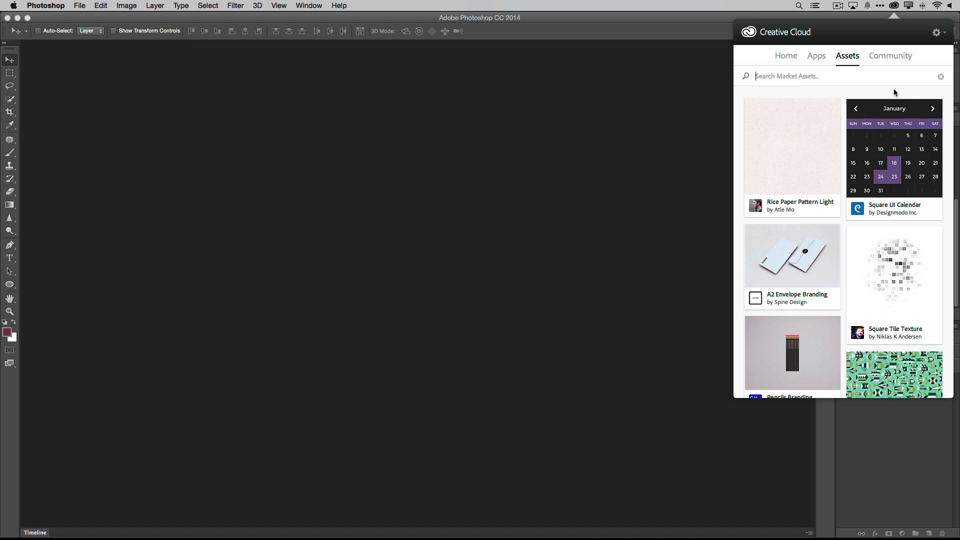
{"action": "type", "text": "iPad"}
{"action": "key", "text": "Return"}
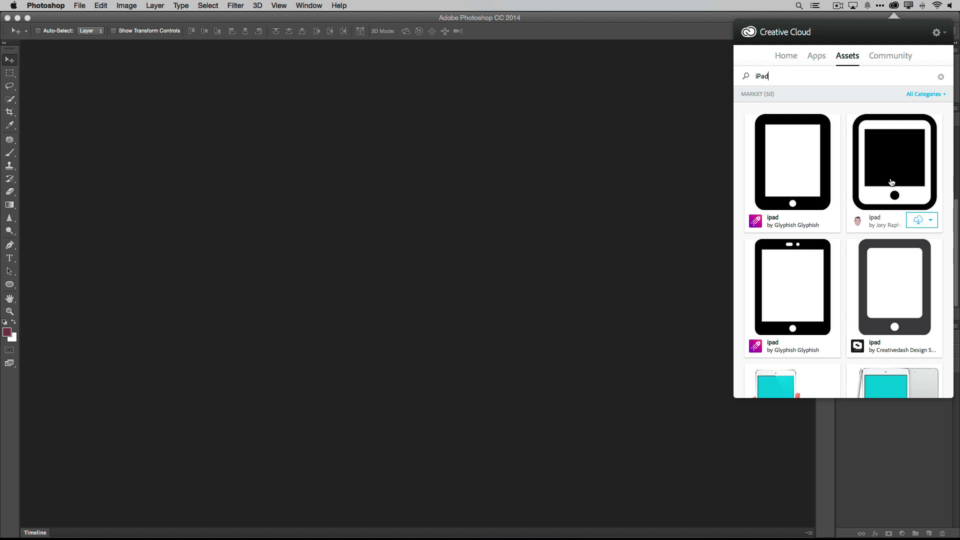
{"action": "mouse_move", "coordinate": [890, 251]}
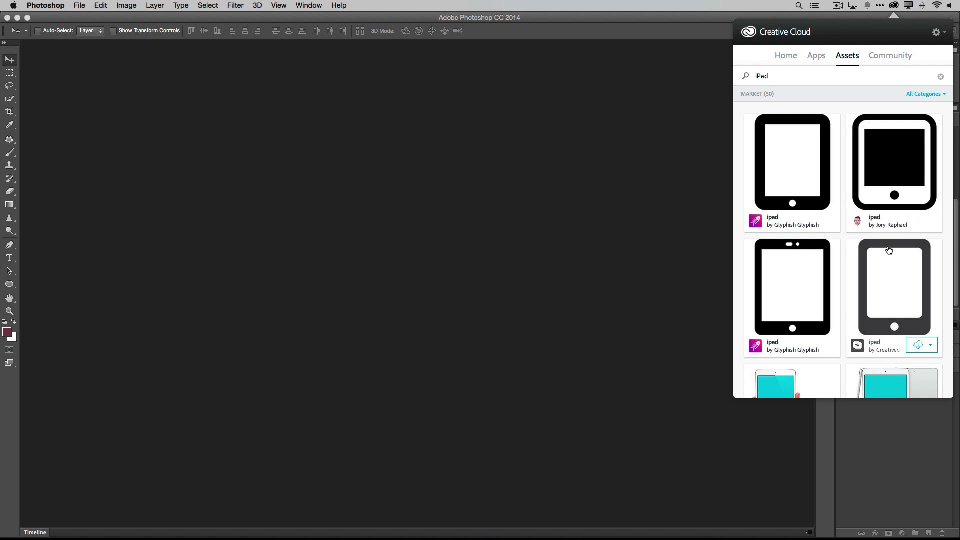
{"action": "scroll", "coordinate": [890, 250], "scroll_direction": "down", "scroll_amount": 10}
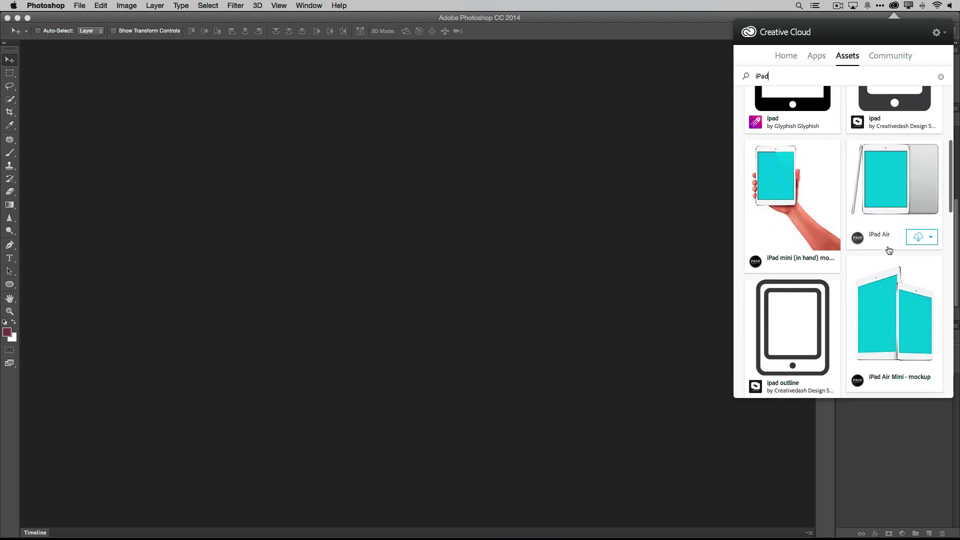
Download the iPad Air Mini - mockup into the Adobe Demos library, then go back to results.
{"action": "left_click", "coordinate": [889, 287]}
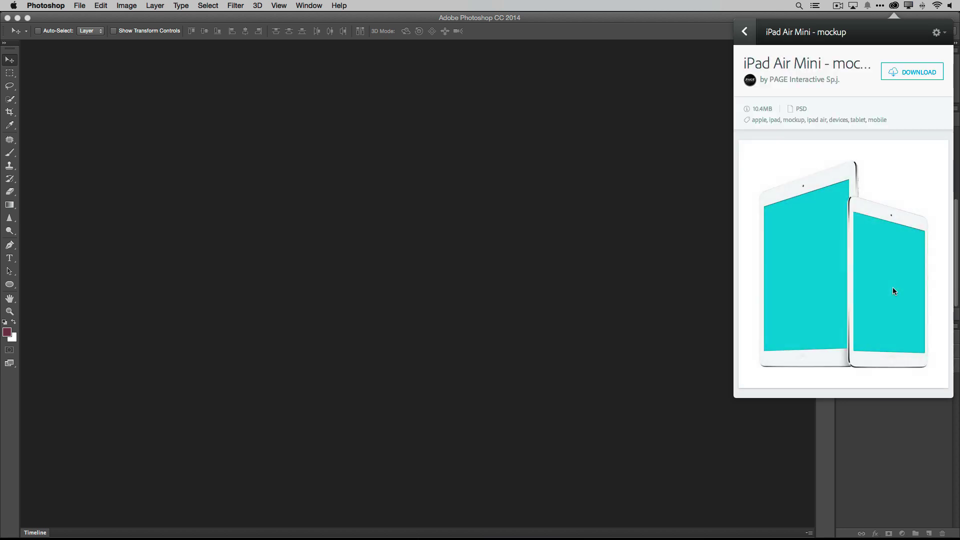
{"action": "left_click", "coordinate": [901, 77]}
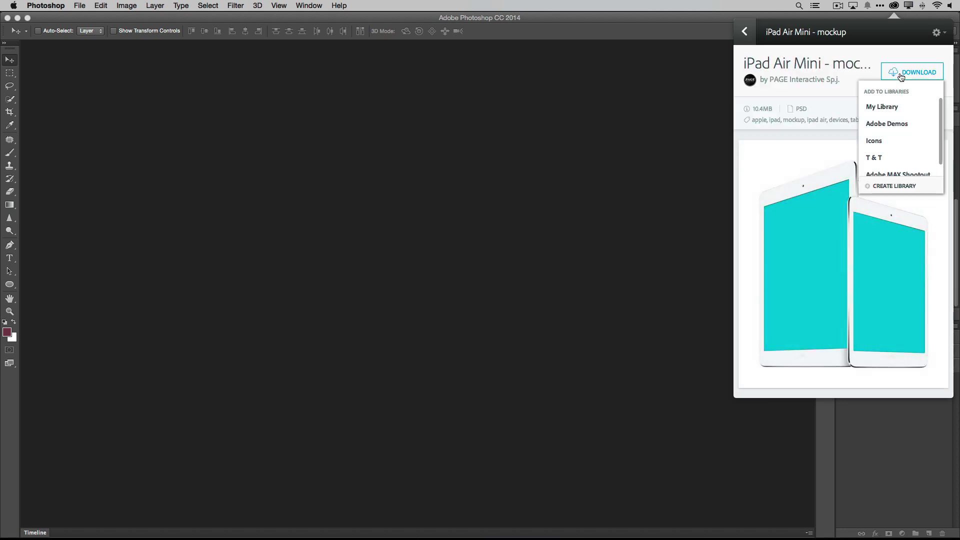
{"action": "left_click", "coordinate": [894, 128]}
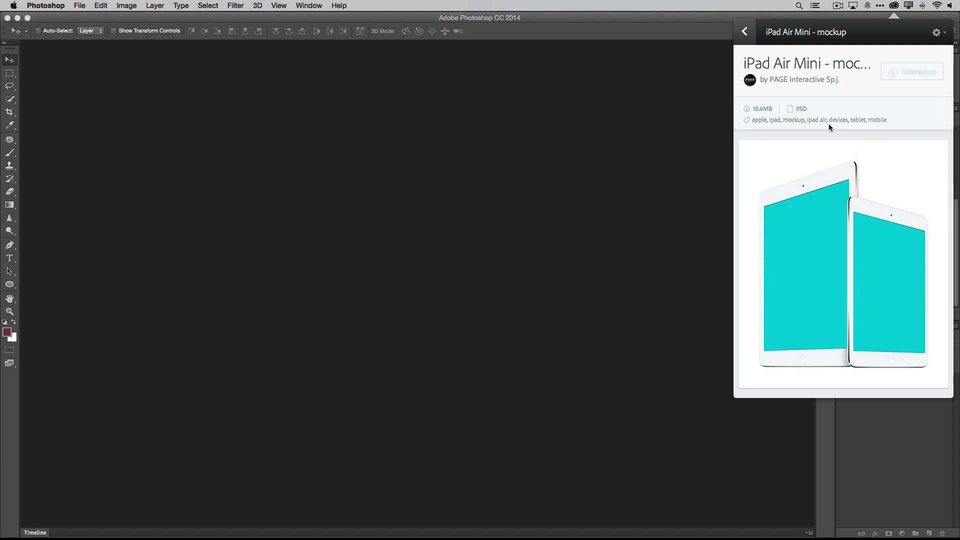
{"action": "left_click", "coordinate": [743, 33]}
Close the Creative Cloud panel to return to Photoshop's Libraries.
{"action": "left_click", "coordinate": [699, 94]}
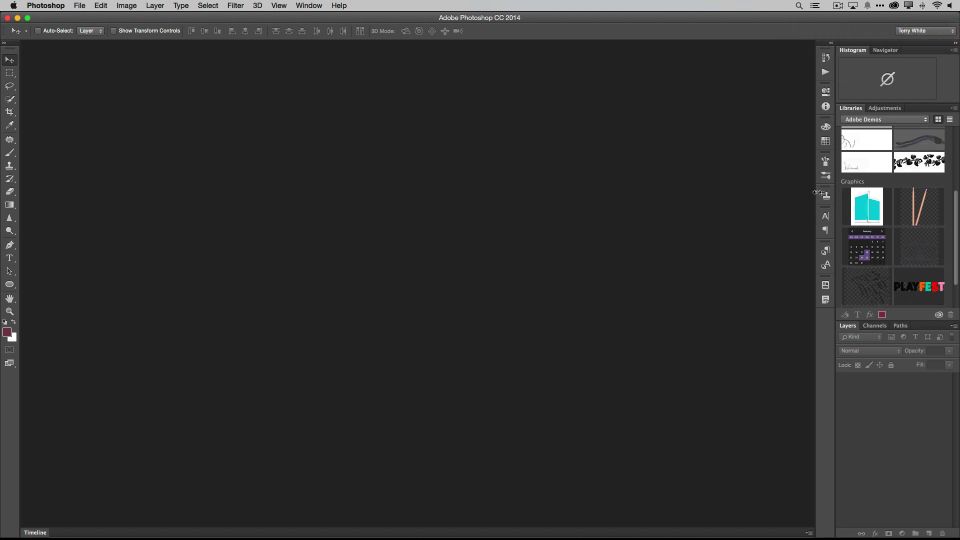
Open the iPad Air Mini graphic, expand iPads, and toggle both CLICK TO EDIT layers off and on.
{"action": "double_click", "coordinate": [867, 203]}
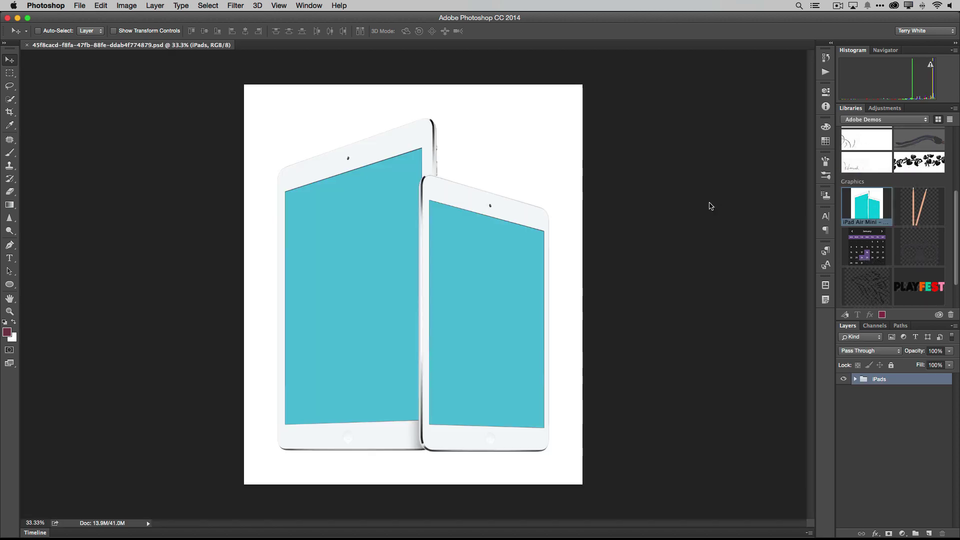
{"action": "left_click", "coordinate": [854, 380]}
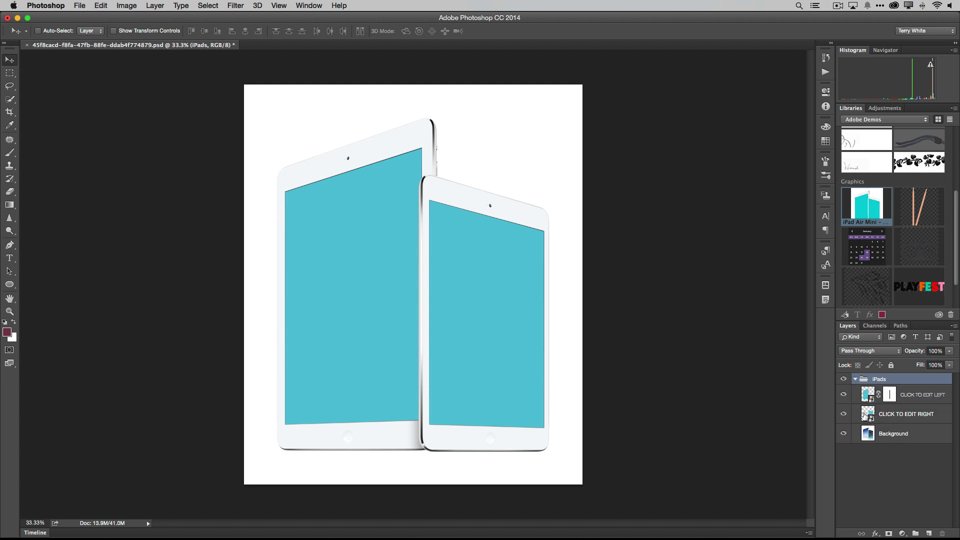
{"action": "left_click", "coordinate": [844, 394]}
{"action": "left_click", "coordinate": [844, 414]}
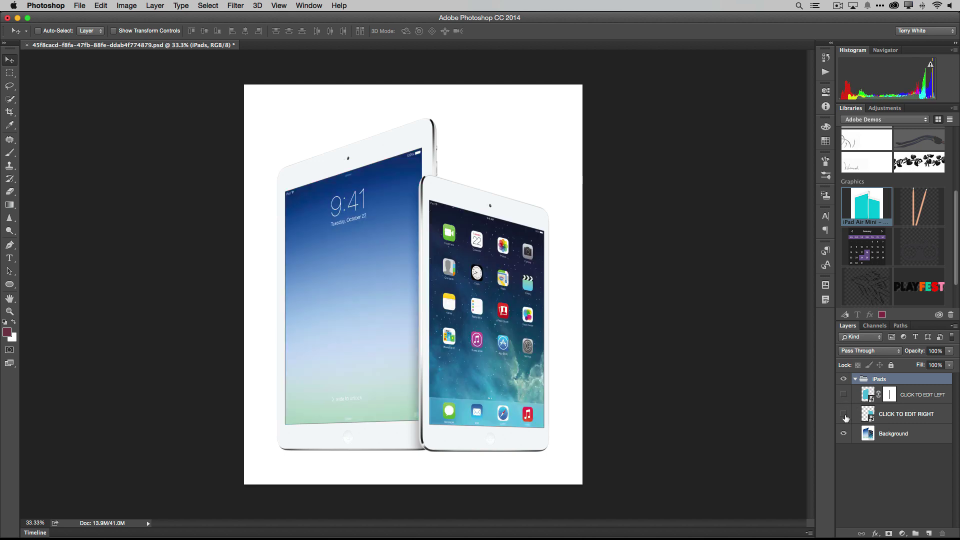
{"action": "left_click", "coordinate": [844, 414]}
{"action": "left_click", "coordinate": [844, 395]}
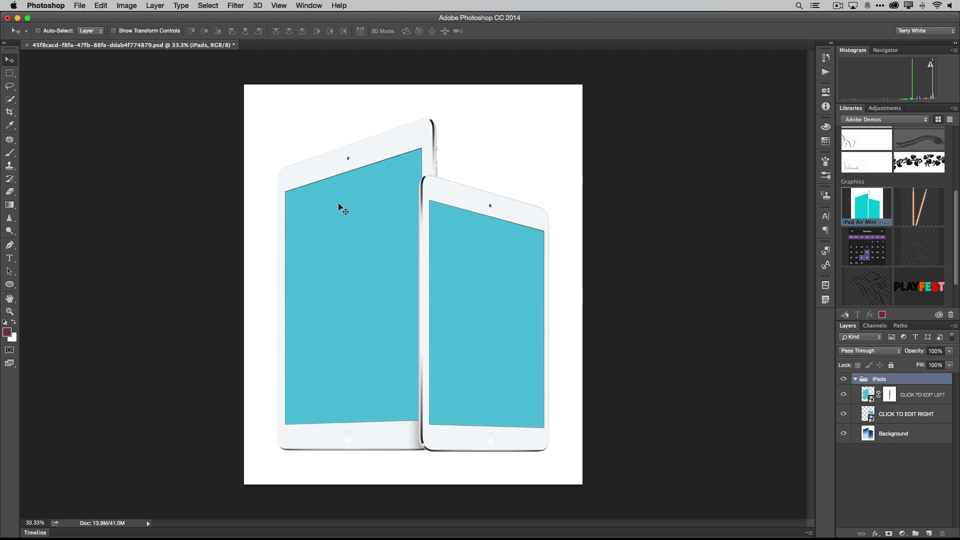
Open the File menu to reach Place Embedded.
{"action": "left_click", "coordinate": [79, 5]}
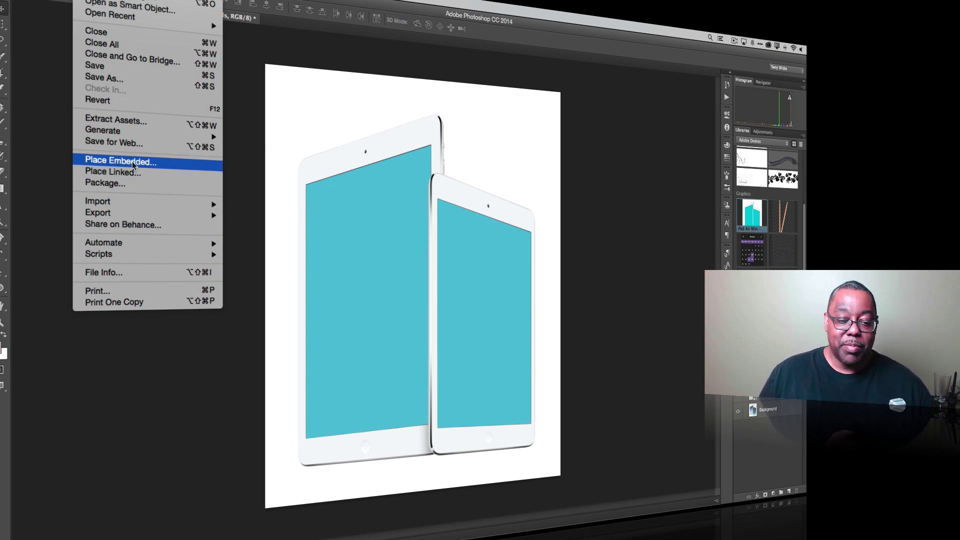
Place Embedded IMG_3188.PNG from the iPad screen captures folder.
{"action": "left_click", "coordinate": [132, 160]}
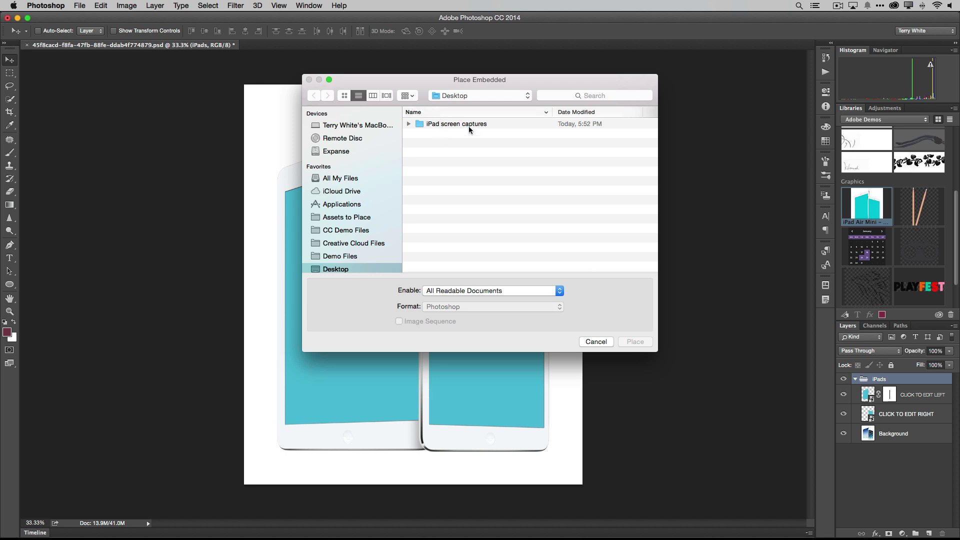
{"action": "double_click", "coordinate": [466, 125]}
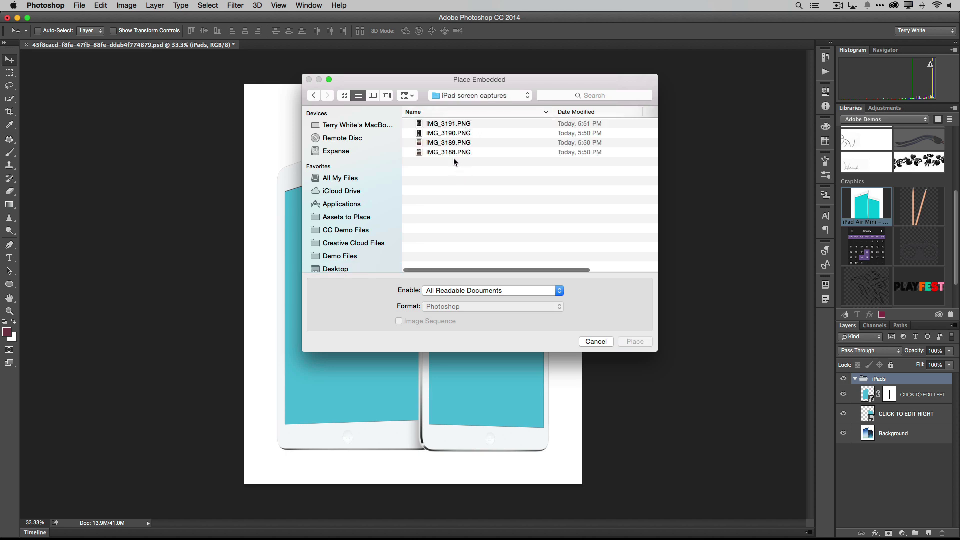
{"action": "left_click", "coordinate": [453, 152]}
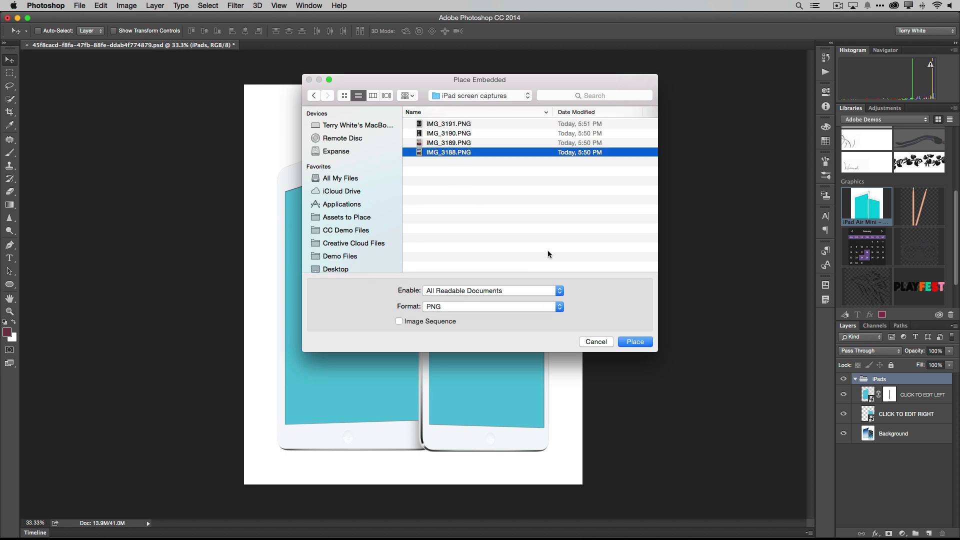
{"action": "left_click", "coordinate": [626, 341]}
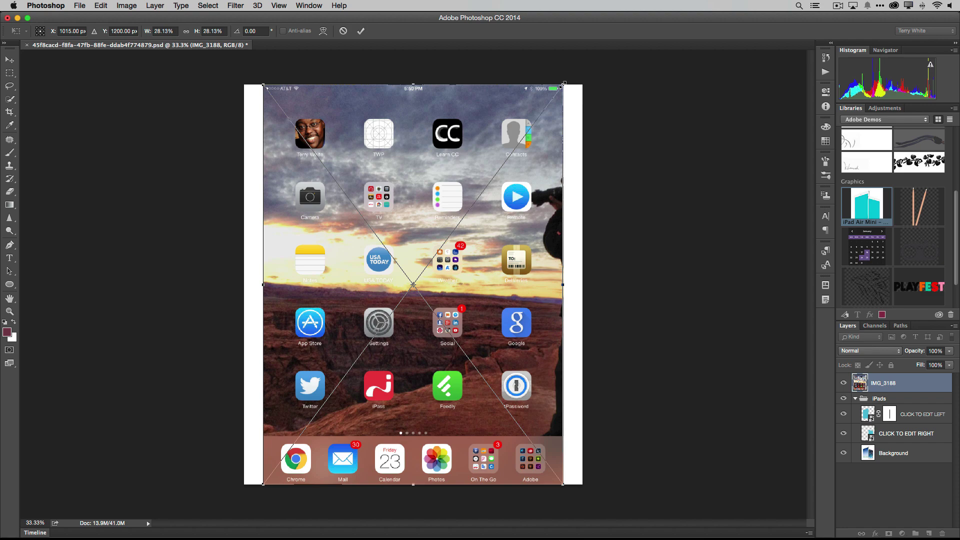
Scale IMG_3188 over the left iPad, distort its corners onto the screen, and commit.
{"action": "left_click_drag", "start_coordinate": [563, 85], "coordinate": [457, 227]}
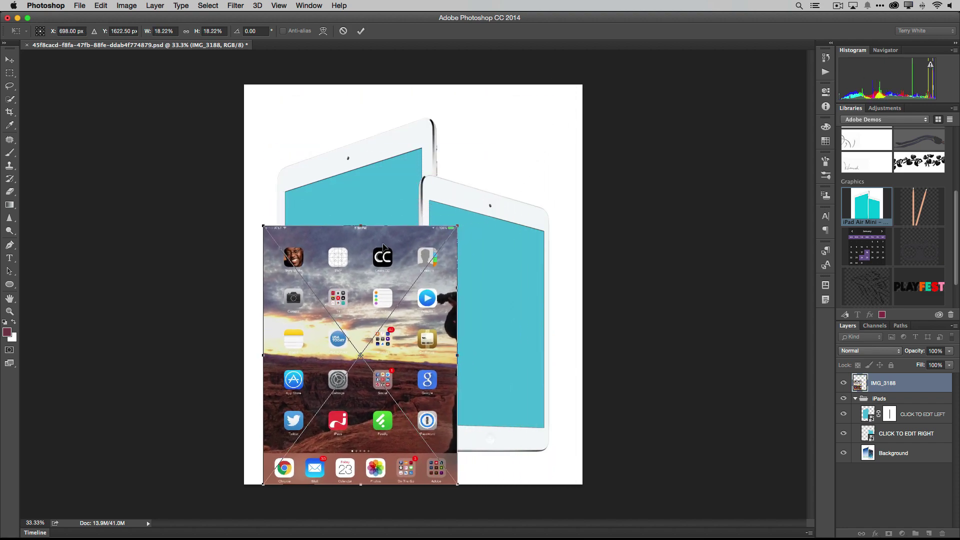
{"action": "left_click_drag", "start_coordinate": [383, 245], "coordinate": [404, 212]}
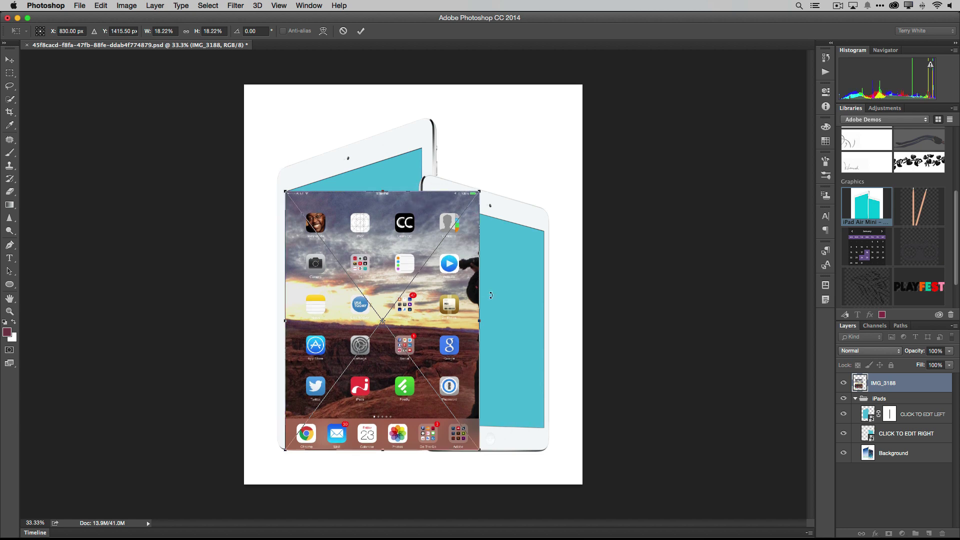
{"action": "right_click", "coordinate": [429, 220]}
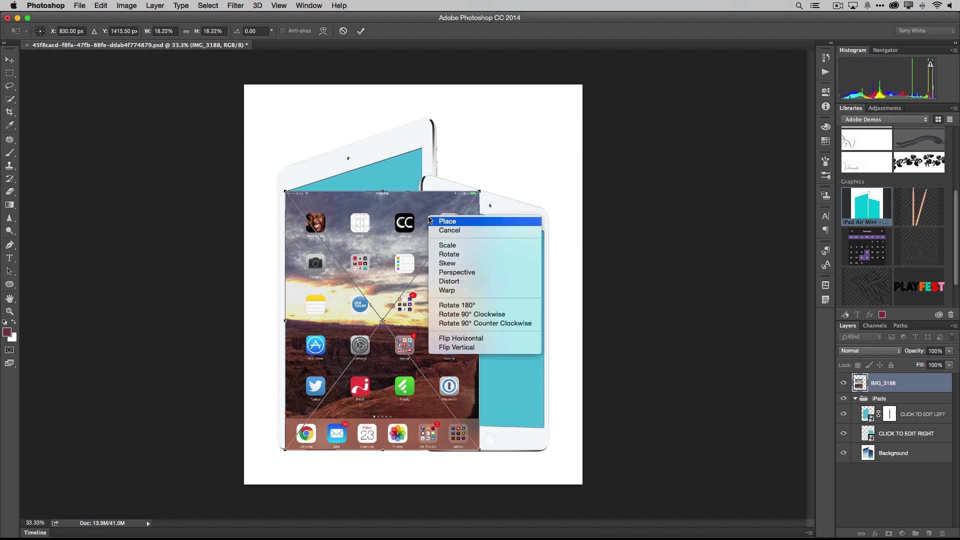
{"action": "left_click", "coordinate": [447, 281]}
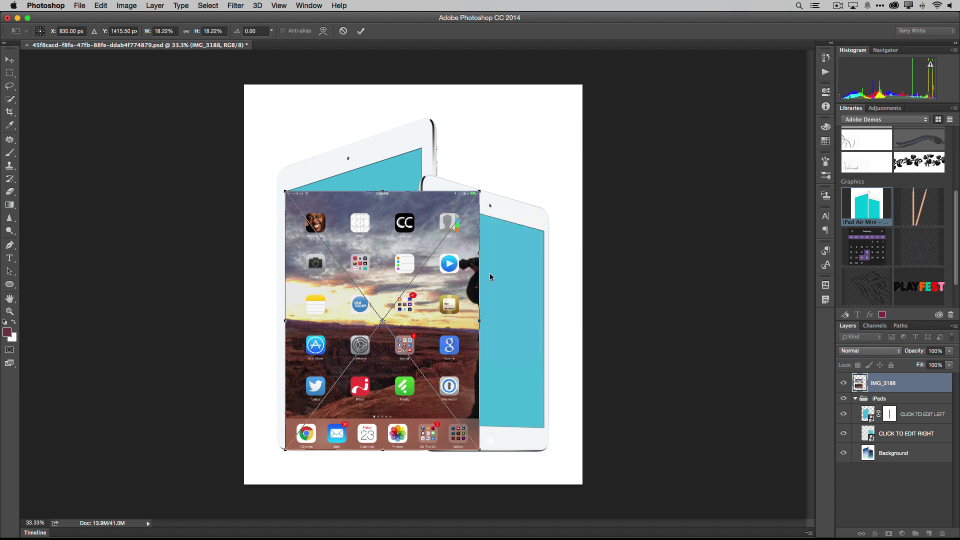
{"action": "left_click_drag", "start_coordinate": [480, 192], "coordinate": [421, 149]}
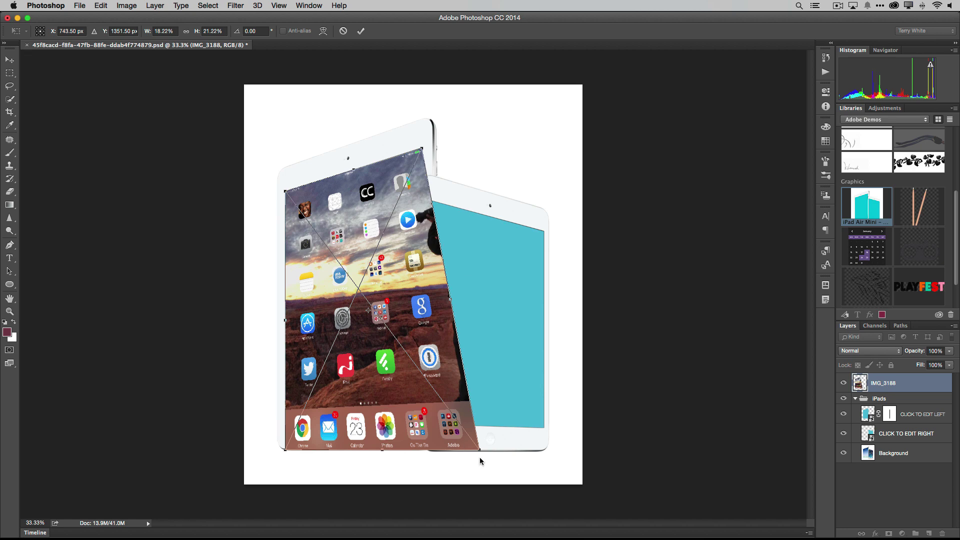
{"action": "left_click_drag", "start_coordinate": [479, 451], "coordinate": [420, 429]}
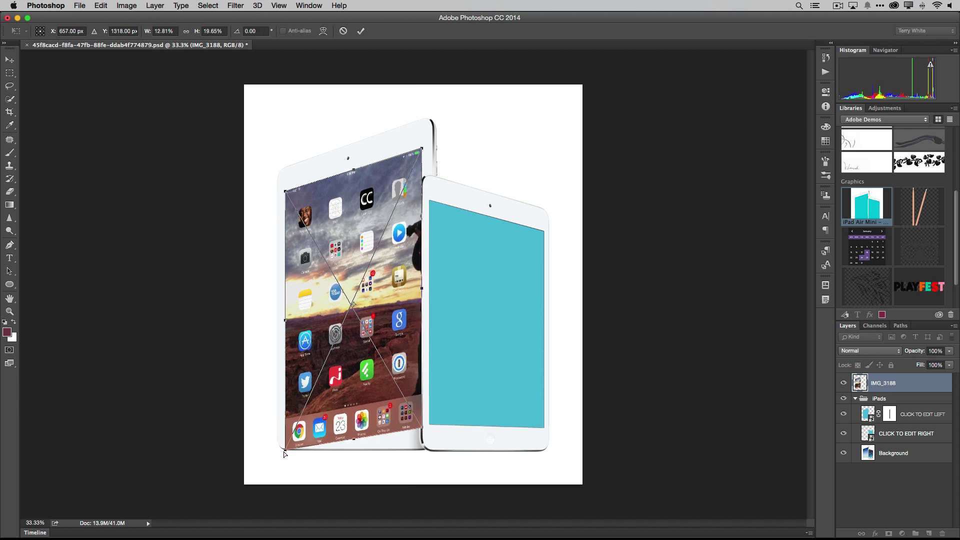
{"action": "left_click_drag", "start_coordinate": [286, 452], "coordinate": [287, 425]}
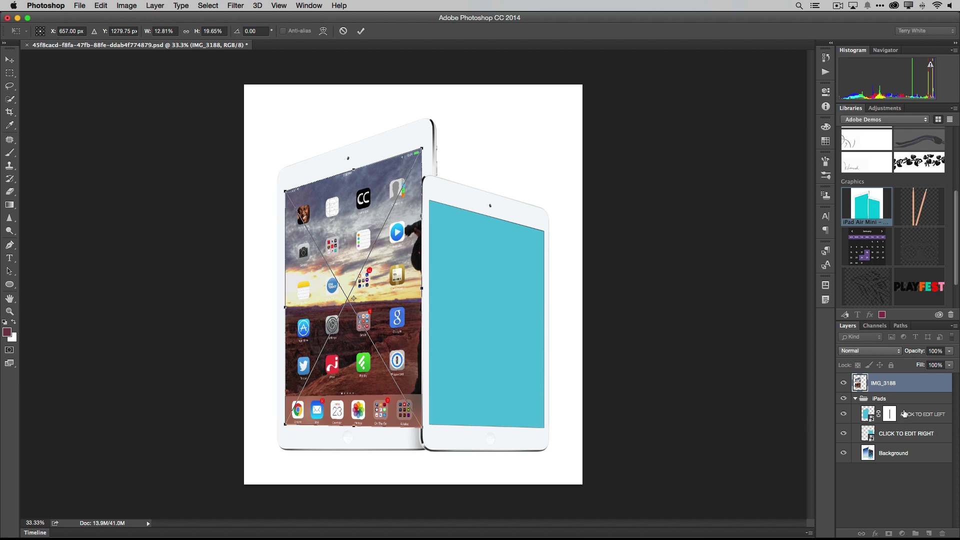
{"action": "left_click", "coordinate": [360, 31]}
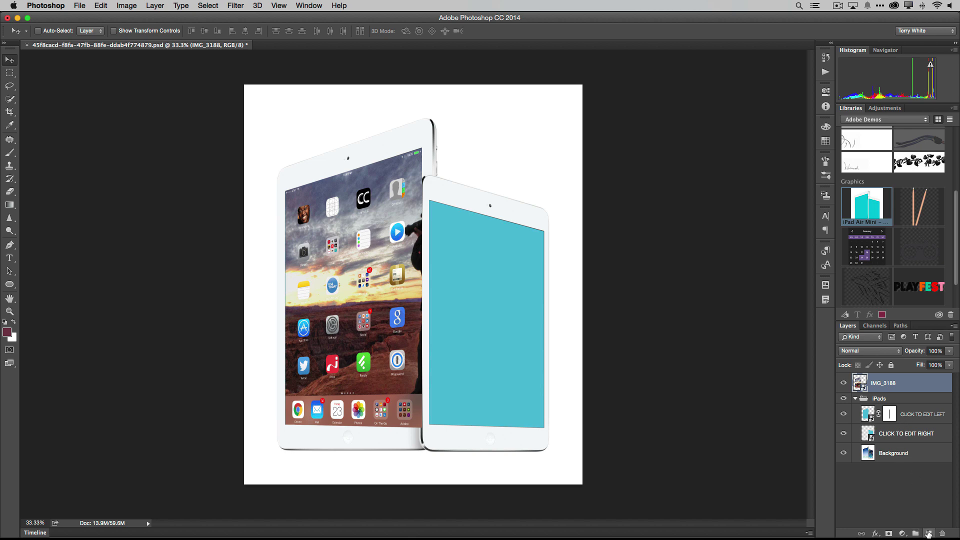
Add a layer mask to IMG_3188 and black out a thin strip along the right iPad's edge.
{"action": "left_click", "coordinate": [889, 534]}
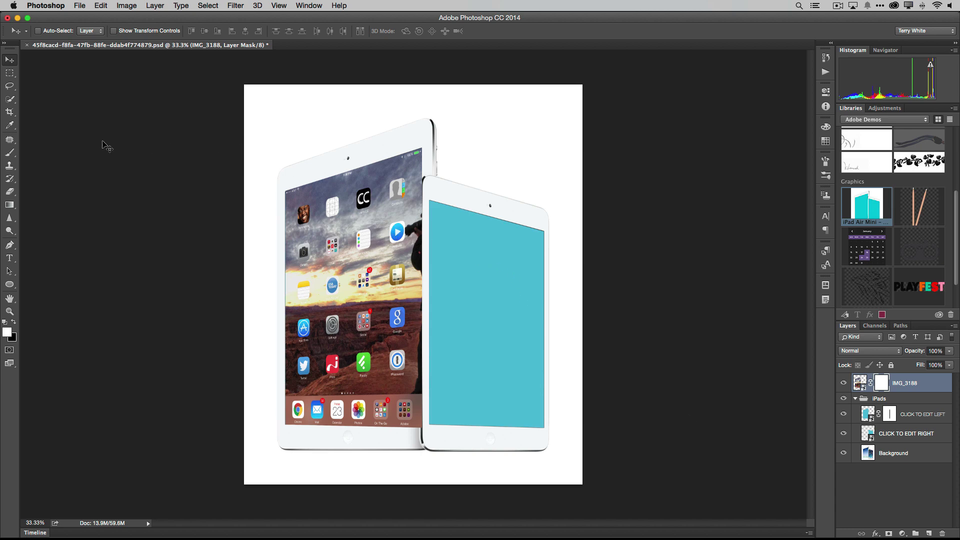
{"action": "left_click", "coordinate": [11, 73]}
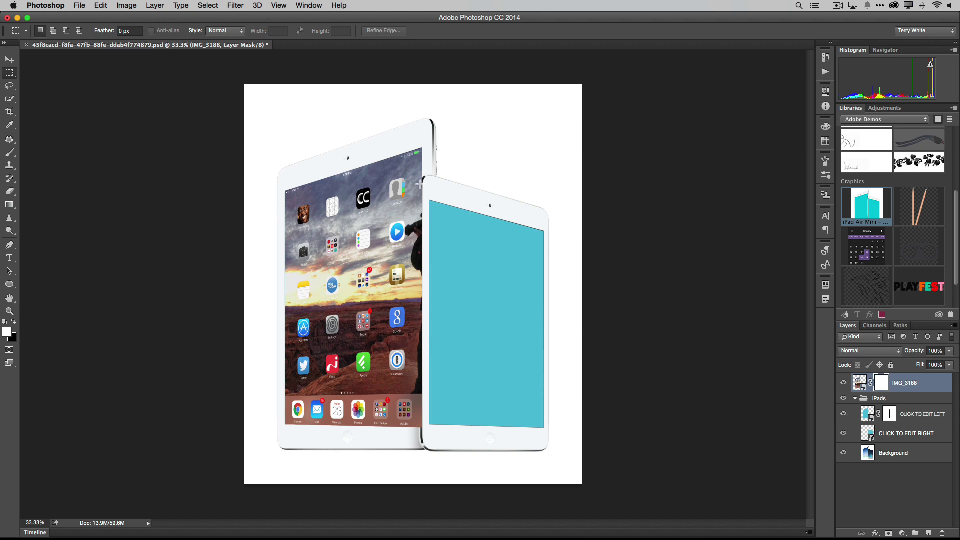
{"action": "left_click_drag", "start_coordinate": [421, 184], "coordinate": [428, 427]}
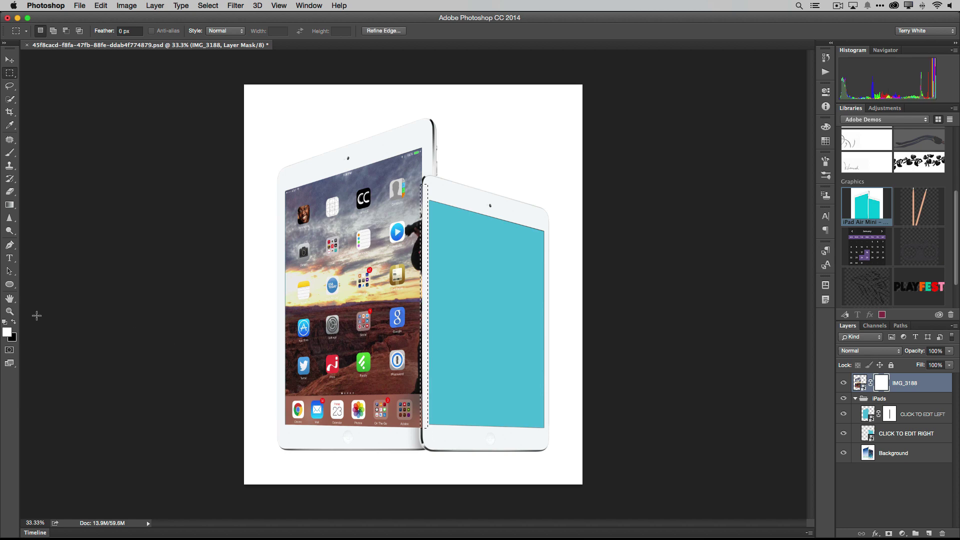
{"action": "left_click", "coordinate": [15, 321]}
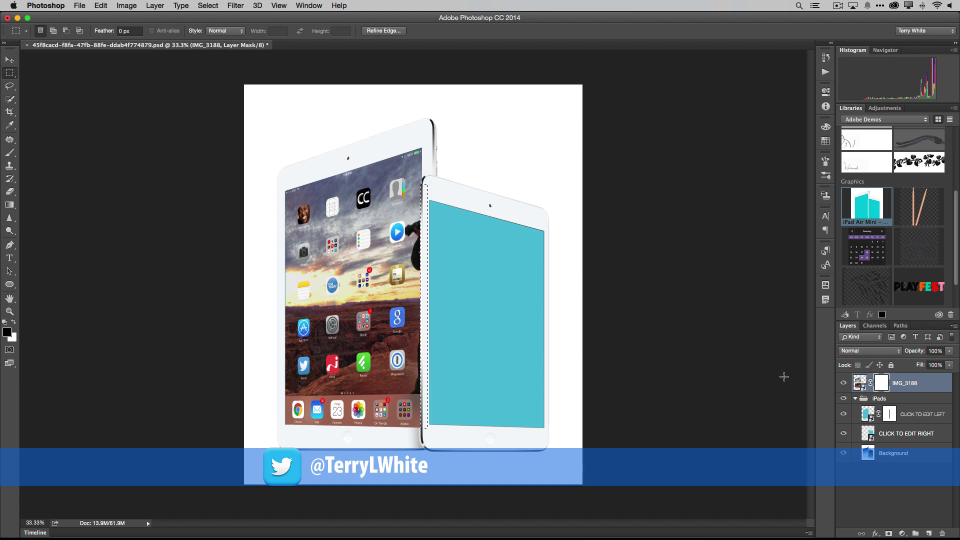
{"action": "left_click", "coordinate": [619, 406]}
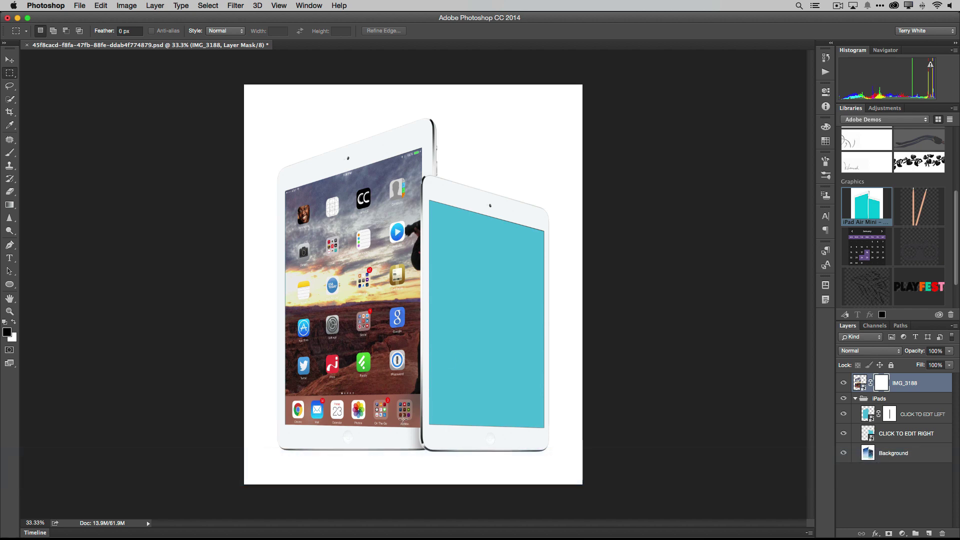
{"action": "left_click", "coordinate": [10, 60]}
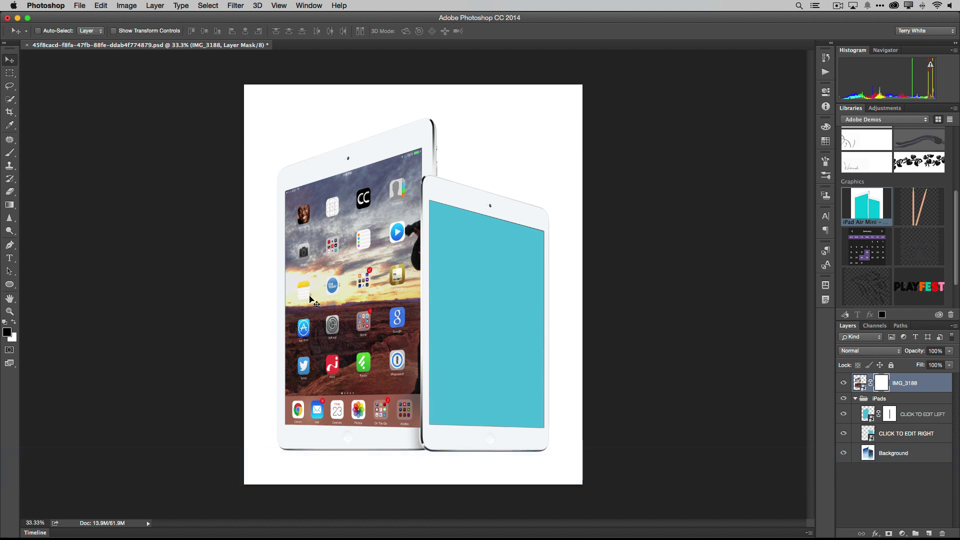
Distort IMG_3188's bottom-right corner slightly inward onto the screen edge and apply.
{"action": "left_click", "coordinate": [861, 383]}
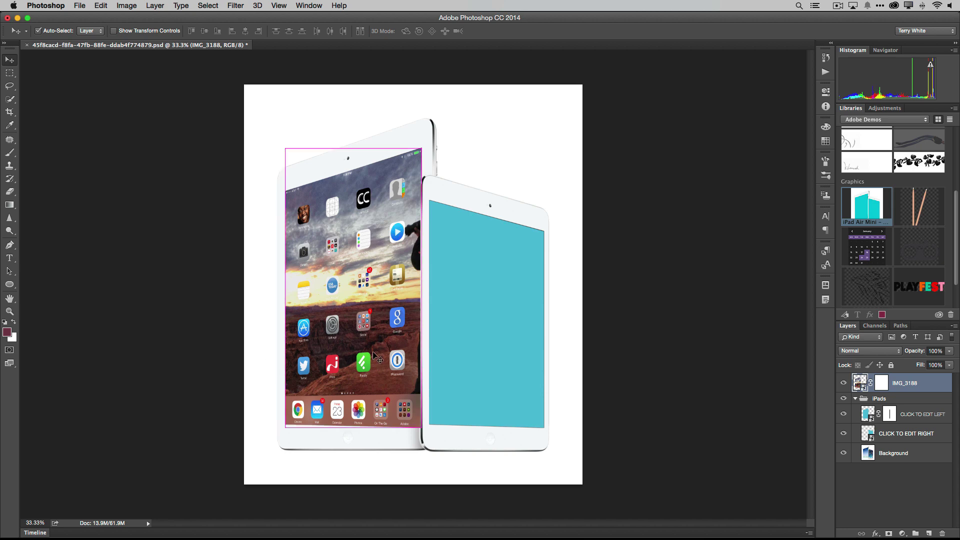
{"action": "key", "text": "ctrl+t"}
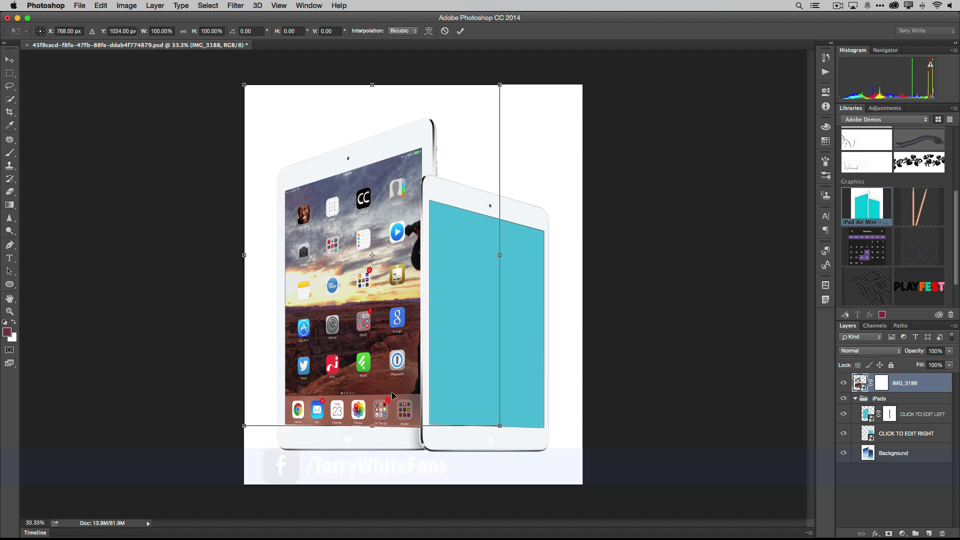
{"action": "right_click", "coordinate": [394, 411]}
{"action": "left_click", "coordinate": [435, 439]}
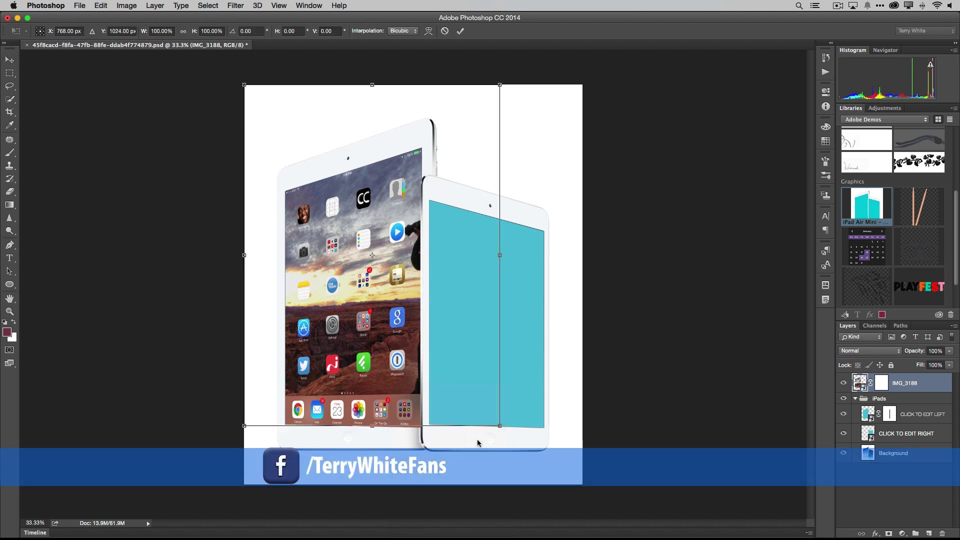
{"action": "left_click_drag", "start_coordinate": [498, 426], "coordinate": [496, 421]}
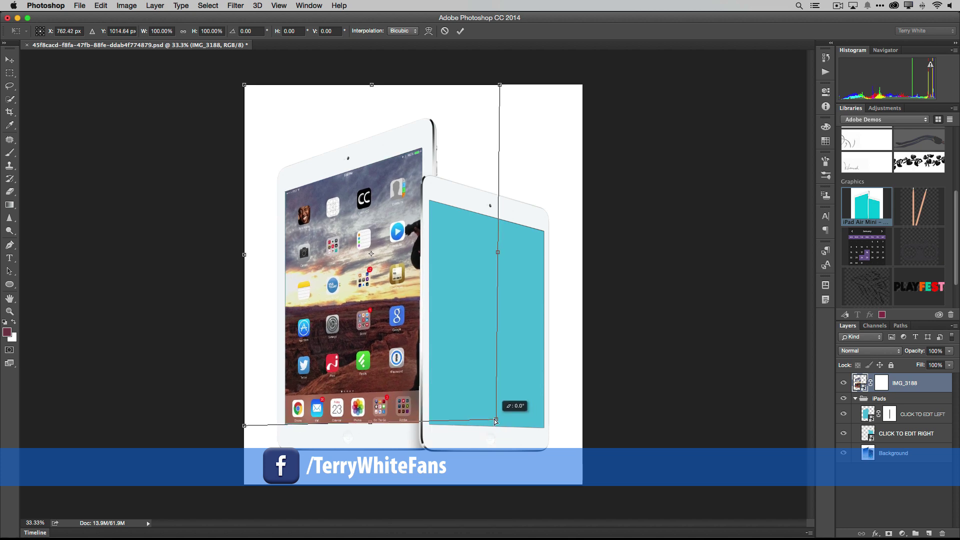
{"action": "left_click_drag", "start_coordinate": [496, 421], "coordinate": [495, 422]}
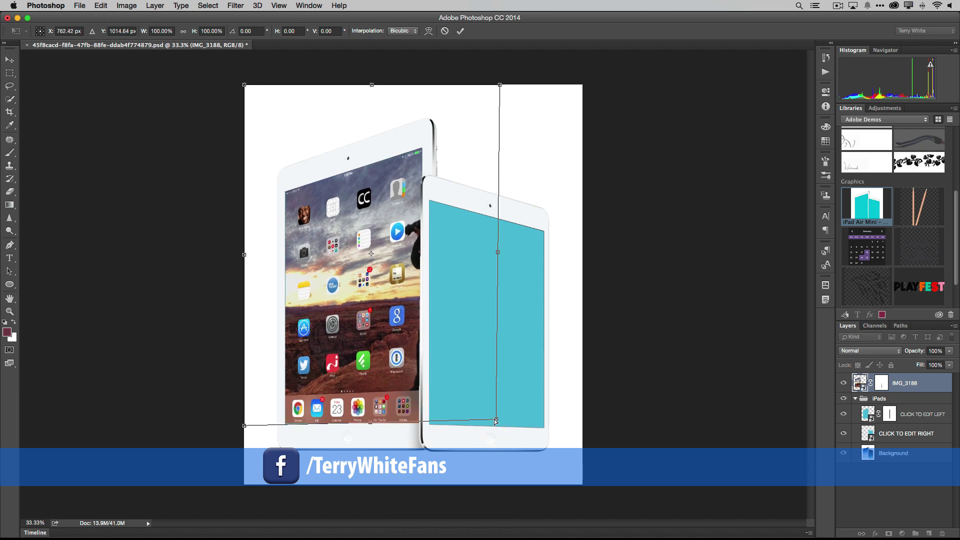
{"action": "key", "text": "Return"}
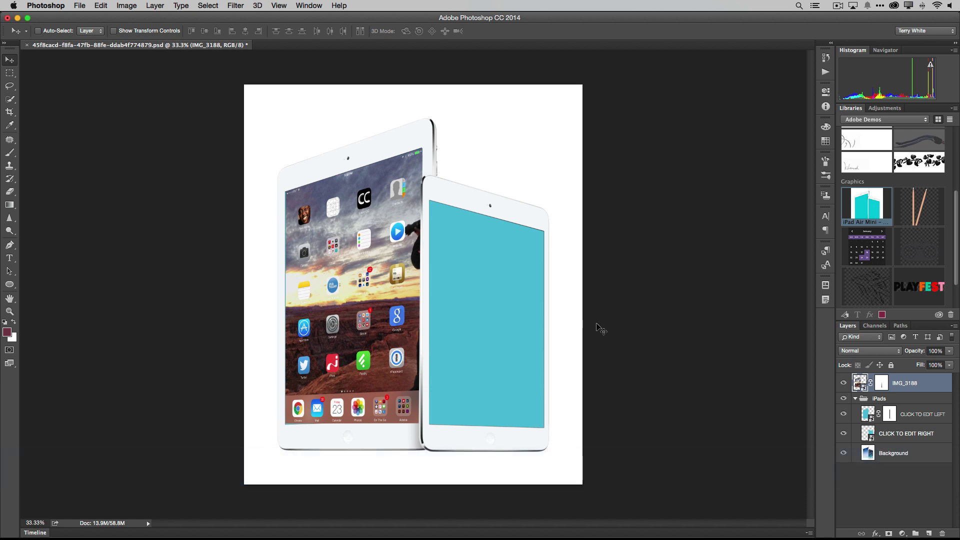
Place Embedded IMG_3189.PNG into the mockup.
{"action": "left_click", "coordinate": [77, 5]}
{"action": "left_click", "coordinate": [129, 179]}
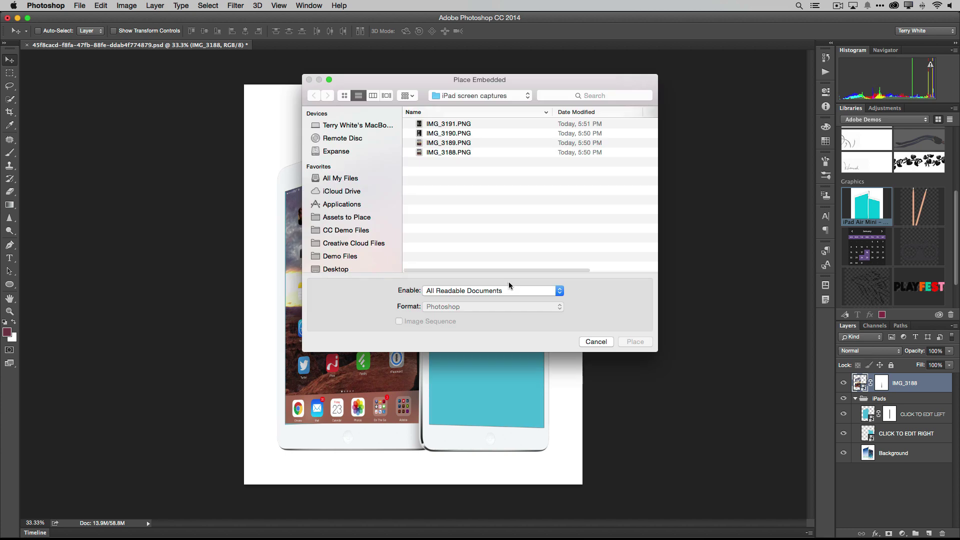
{"action": "left_click", "coordinate": [453, 143]}
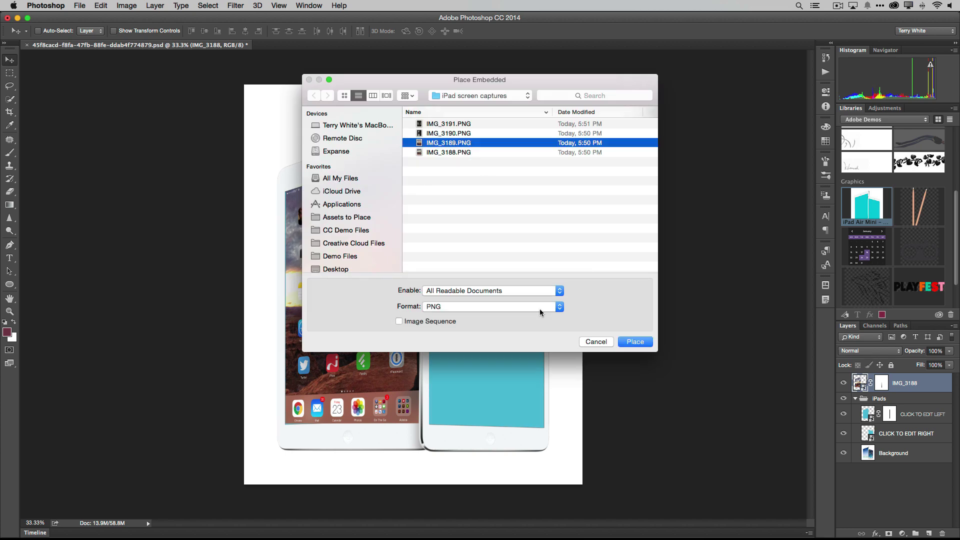
{"action": "left_click", "coordinate": [632, 343]}
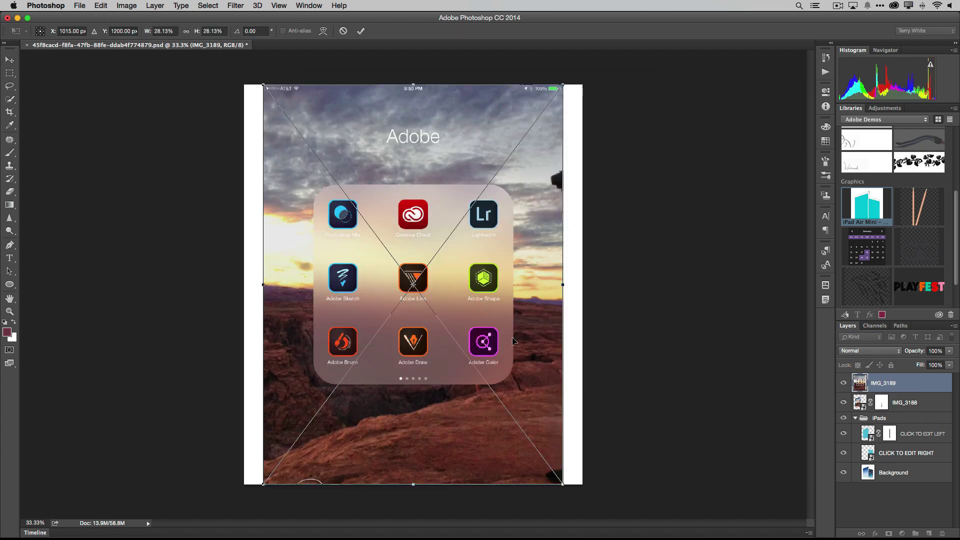
Distort IMG_3189 so all four corners sit on the right iPad's screen corners, then apply.
{"action": "right_click", "coordinate": [320, 109]}
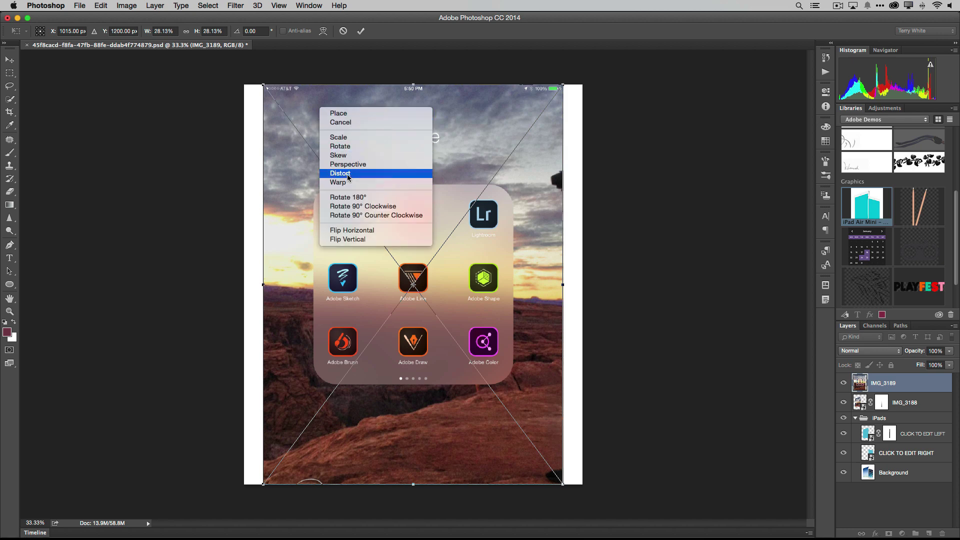
{"action": "left_click", "coordinate": [348, 175]}
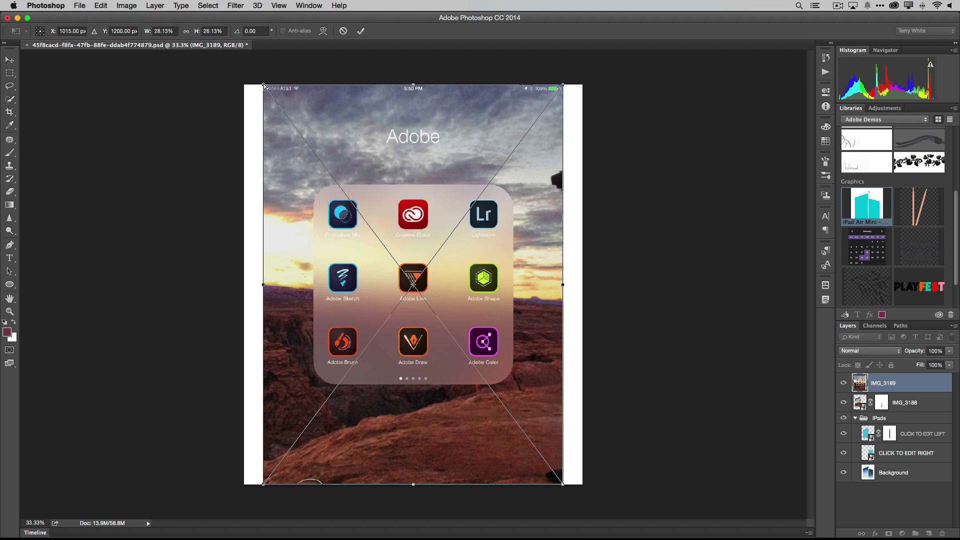
{"action": "left_click_drag", "start_coordinate": [264, 86], "coordinate": [431, 203]}
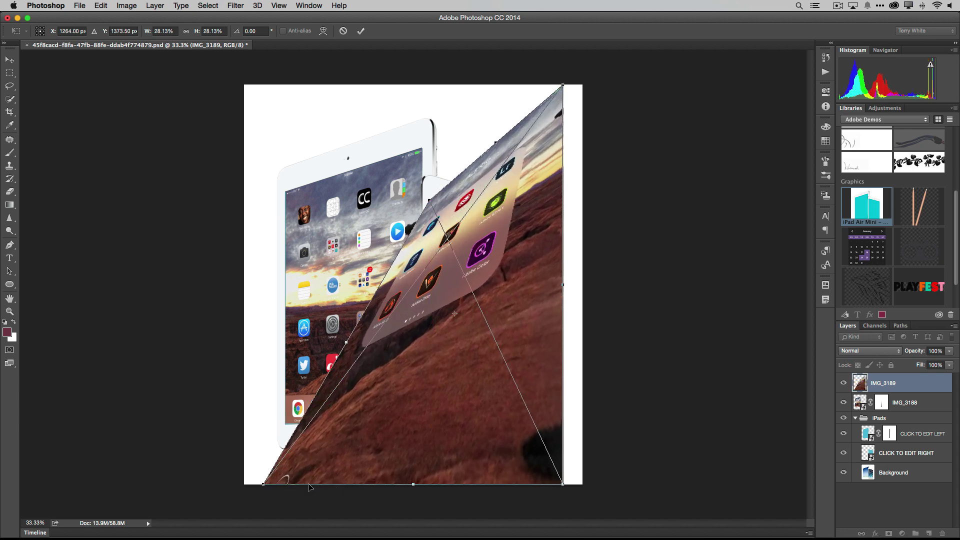
{"action": "left_click_drag", "start_coordinate": [263, 485], "coordinate": [430, 425]}
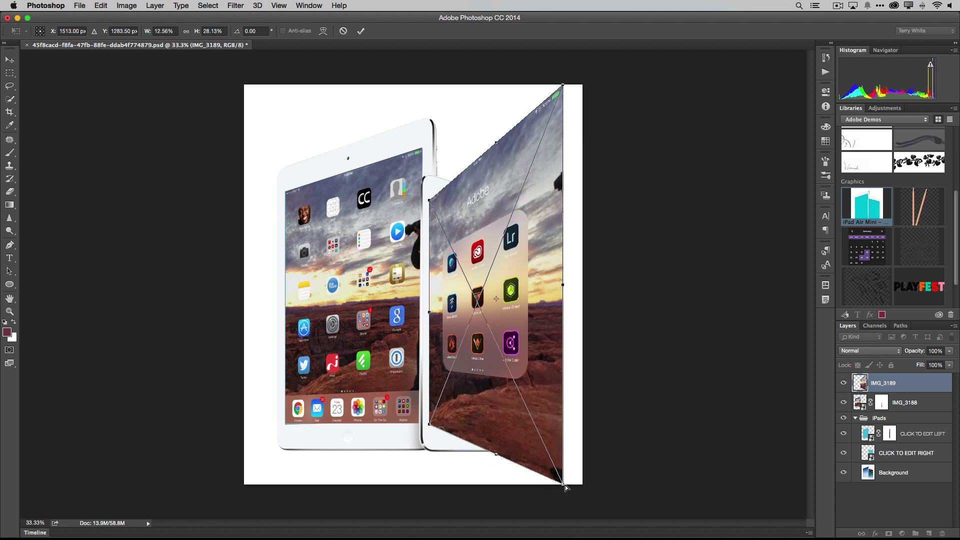
{"action": "left_click_drag", "start_coordinate": [562, 485], "coordinate": [544, 427]}
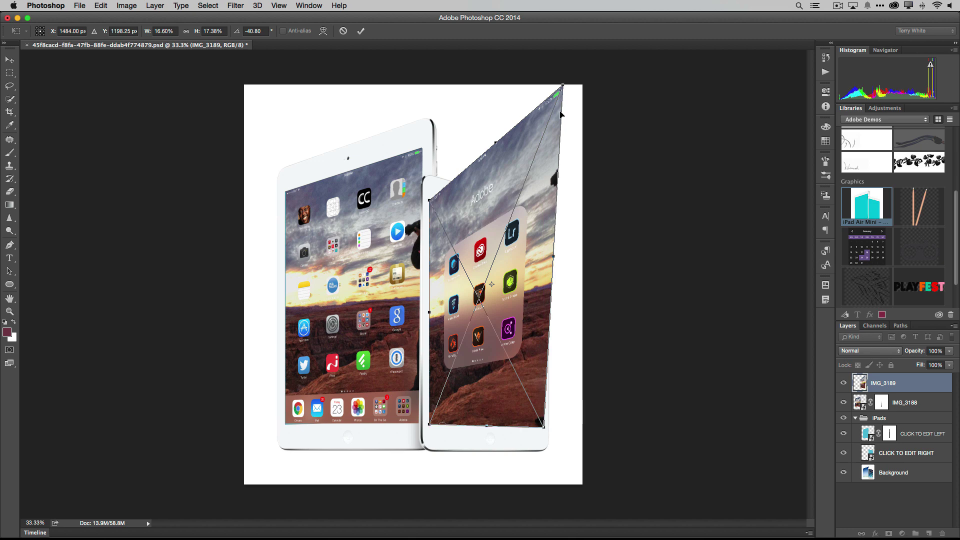
{"action": "left_click_drag", "start_coordinate": [564, 87], "coordinate": [543, 231]}
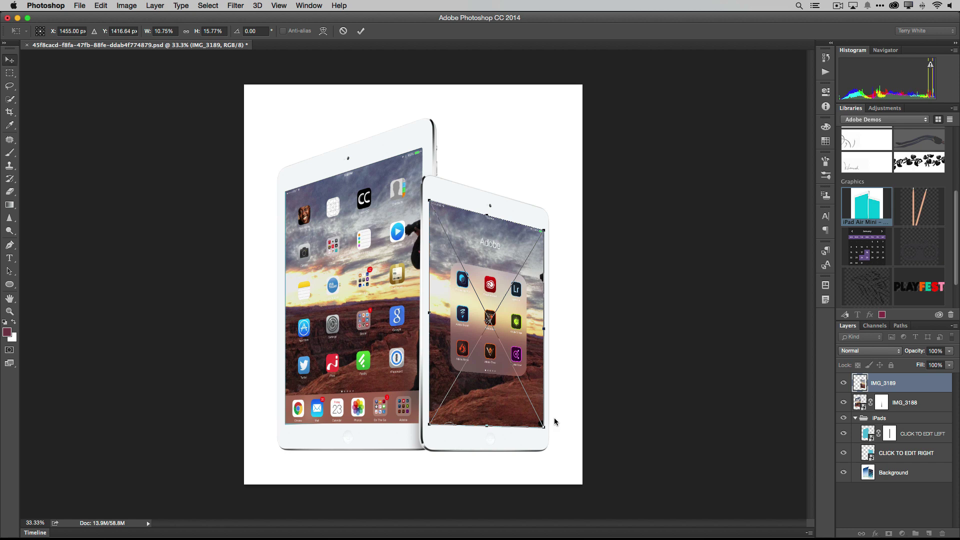
{"action": "key", "text": "Return"}
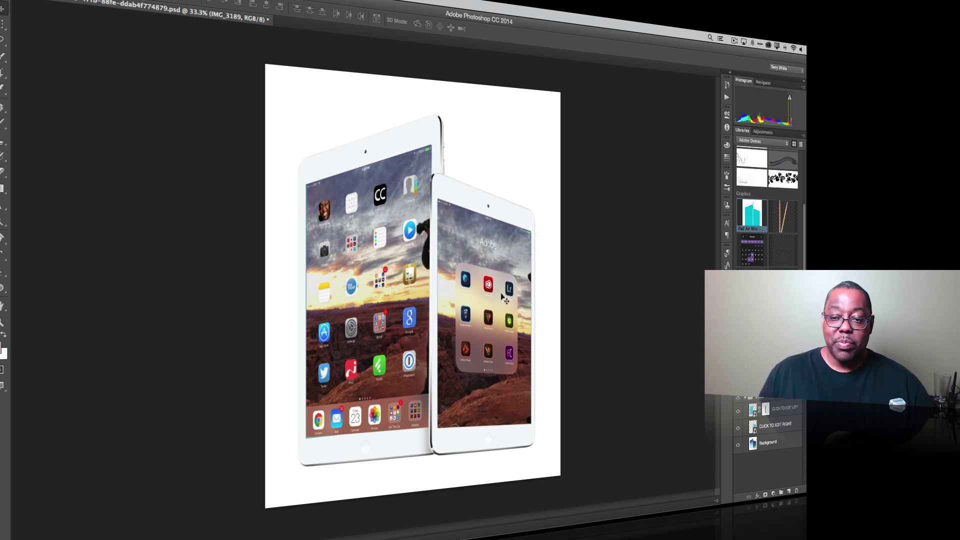
Save As '2 up iPad' on the Desktop.
{"action": "left_click", "coordinate": [88, 0]}
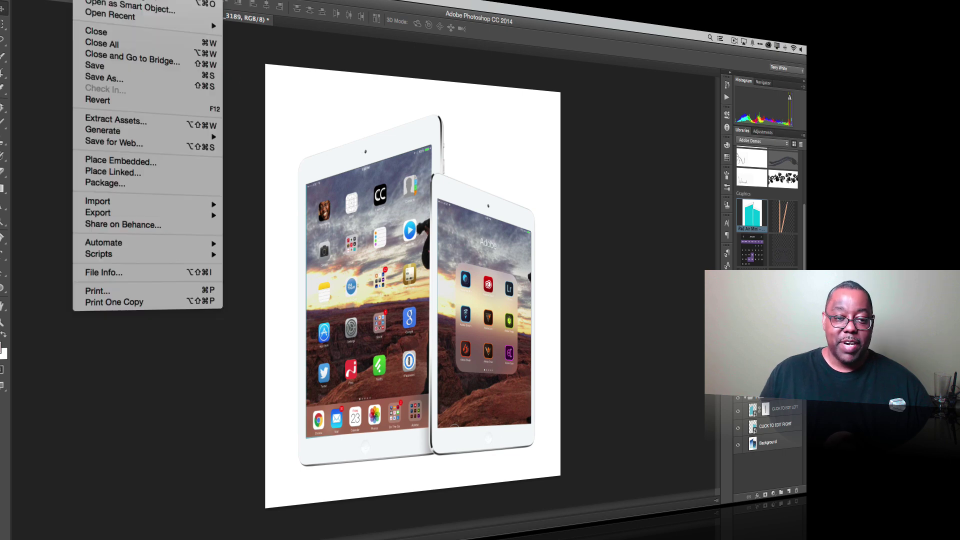
{"action": "left_click", "coordinate": [203, 116]}
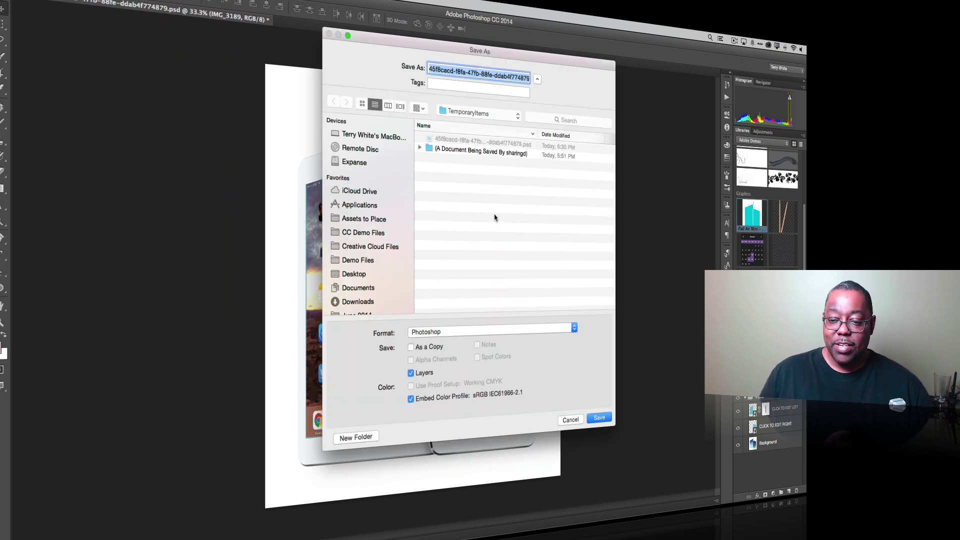
{"action": "key", "text": "super+shift+d"}
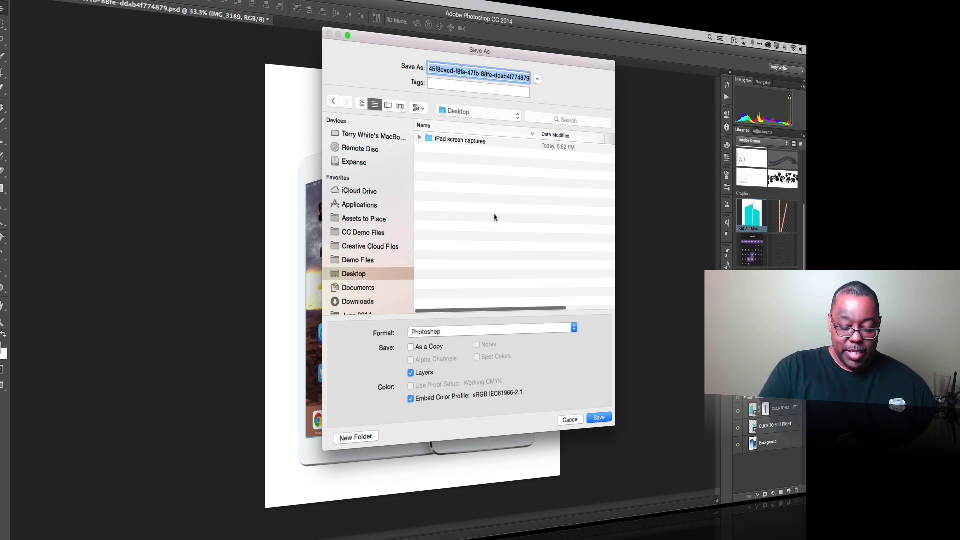
{"action": "type", "text": "2 up"}
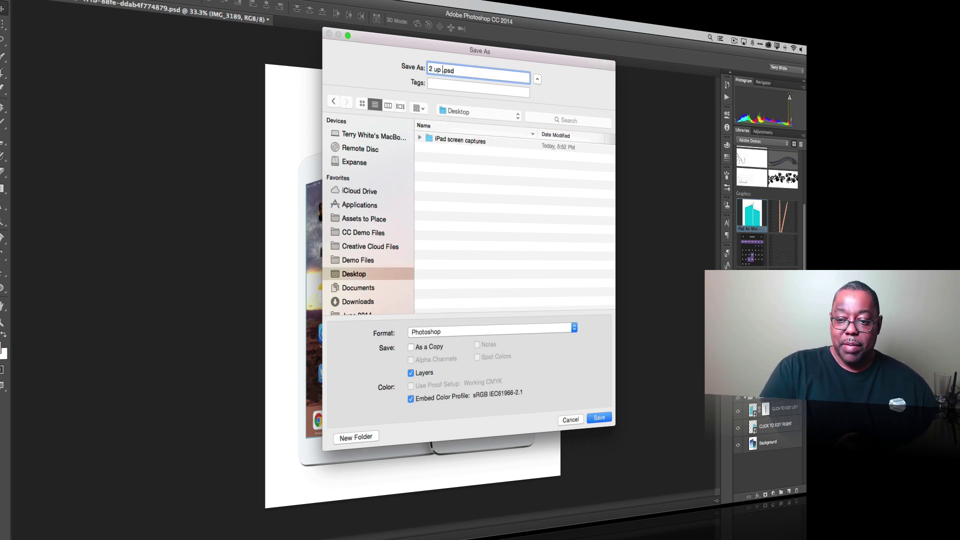
{"action": "type", "text": " iPad"}
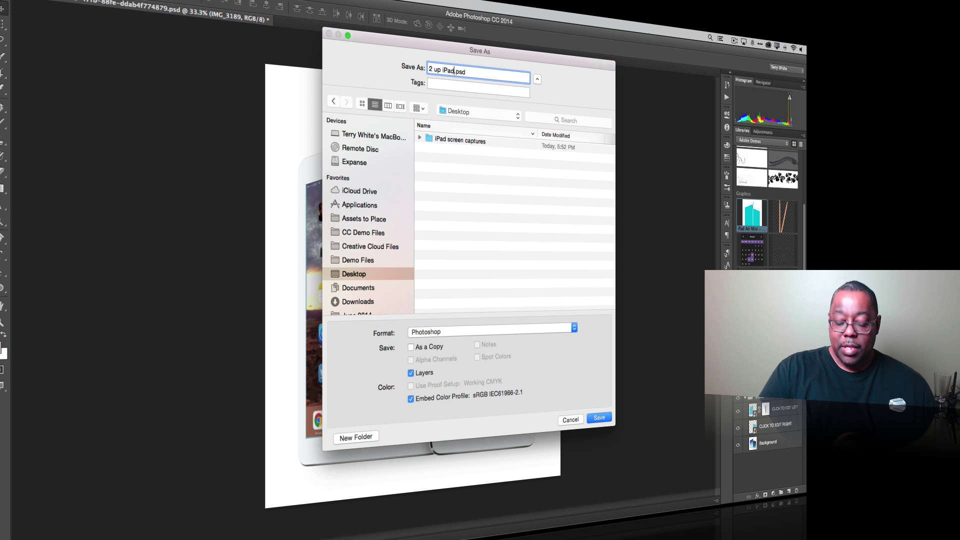
{"action": "key", "text": "Return"}
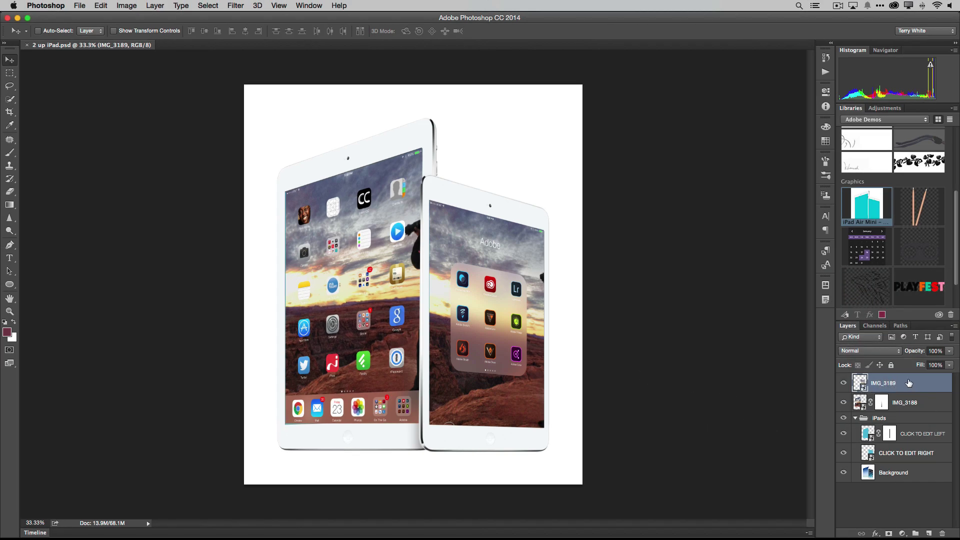
Replace the IMG_3189 smart object's contents with IMG_3190.PNG from Desktop > iPad screen captures.
{"action": "right_click", "coordinate": [894, 387]}
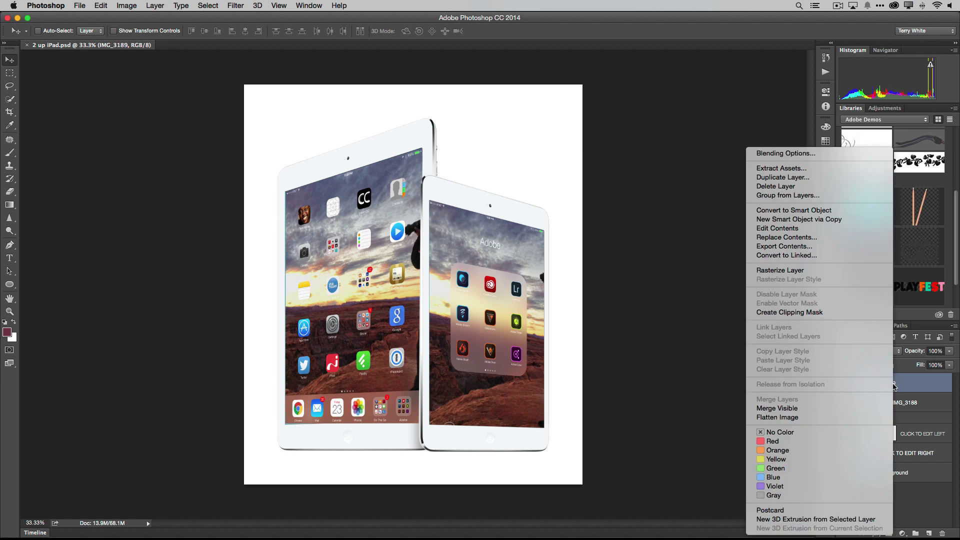
{"action": "left_click", "coordinate": [796, 240]}
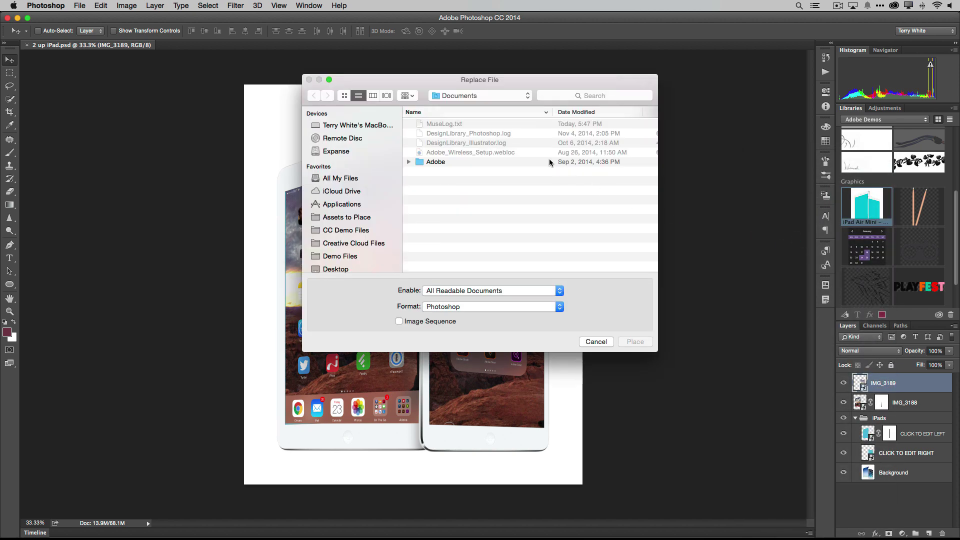
{"action": "key", "text": "super+shift+d"}
{"action": "double_click", "coordinate": [470, 124]}
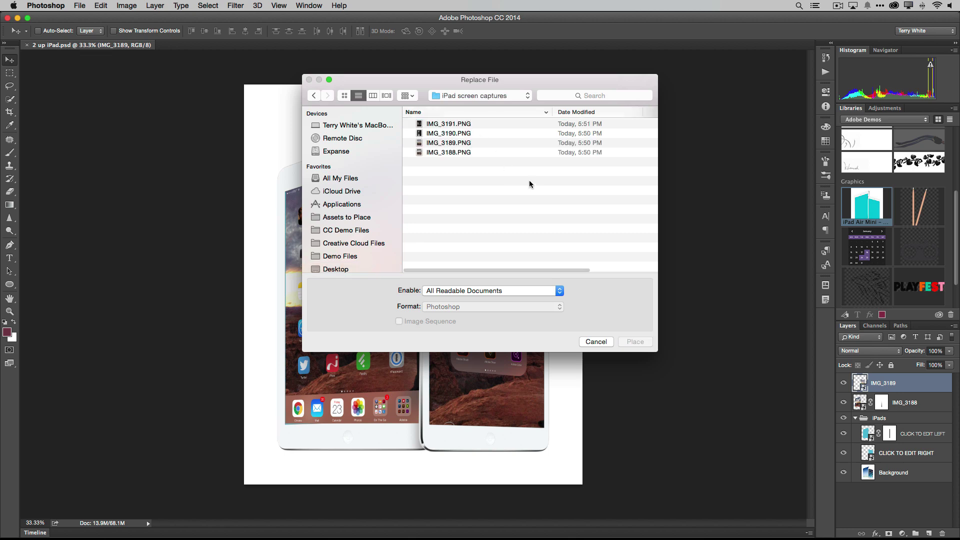
{"action": "left_click", "coordinate": [458, 133]}
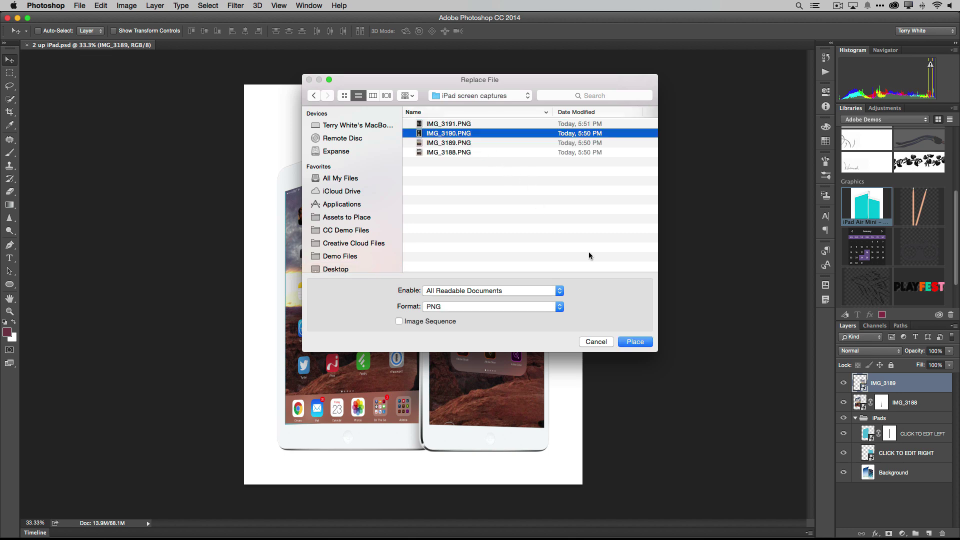
{"action": "left_click", "coordinate": [636, 342]}
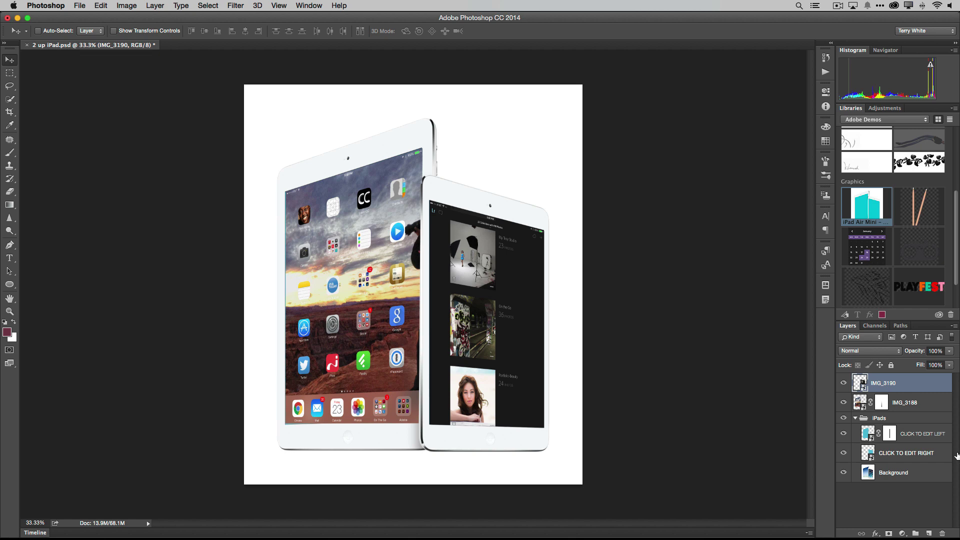
Replace the IMG_3188 smart object's contents with IMG_3191.PNG from the iPad screen captures folder.
{"action": "left_click", "coordinate": [859, 404]}
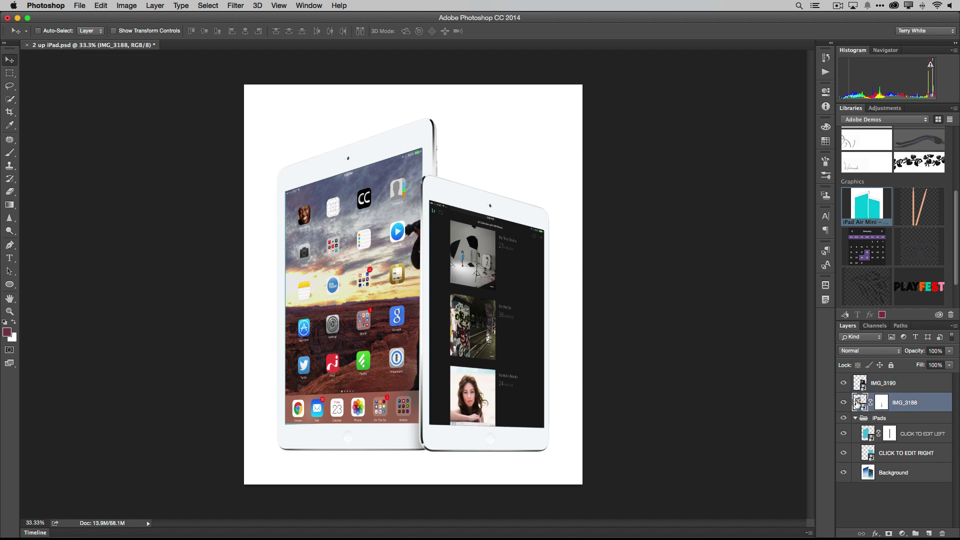
{"action": "right_click", "coordinate": [908, 406]}
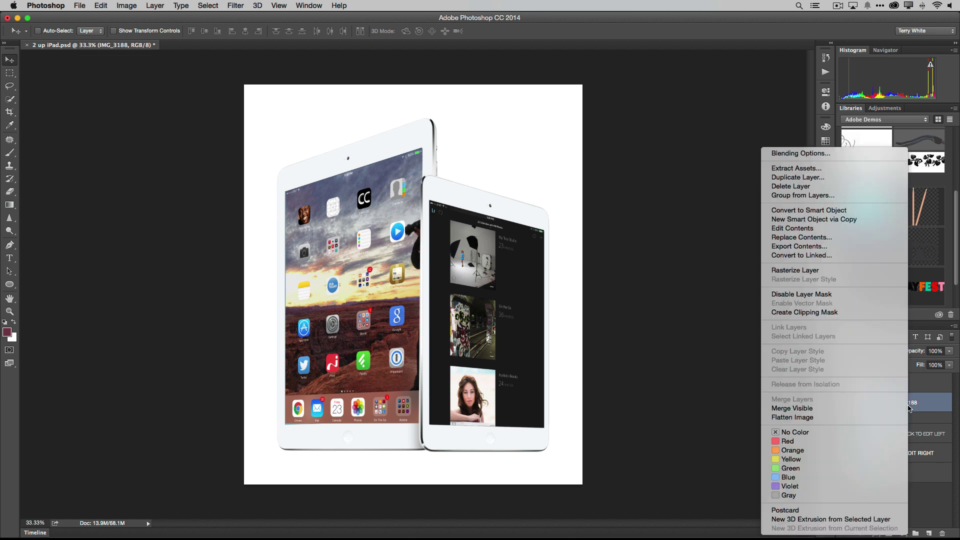
{"action": "left_click", "coordinate": [833, 236]}
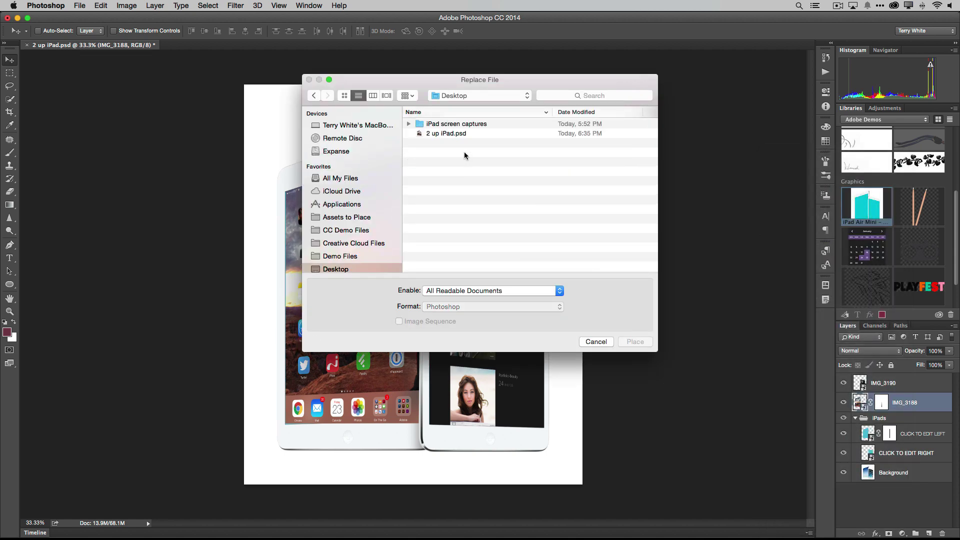
{"action": "double_click", "coordinate": [456, 124]}
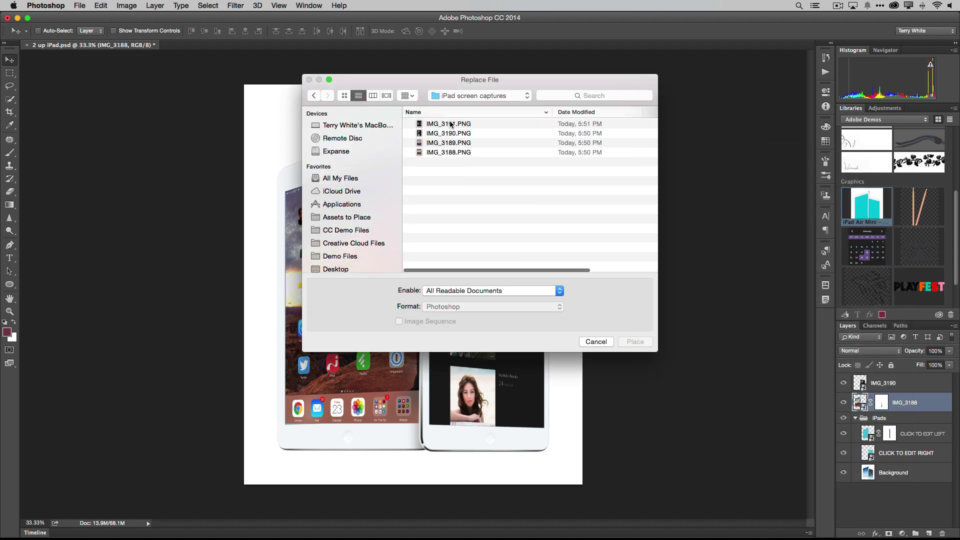
{"action": "left_click", "coordinate": [450, 124]}
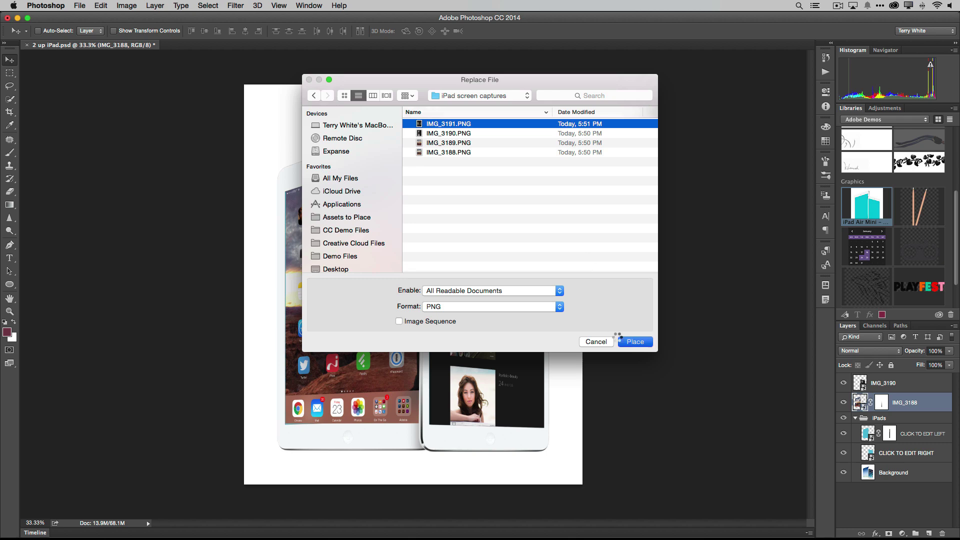
{"action": "left_click", "coordinate": [620, 340]}
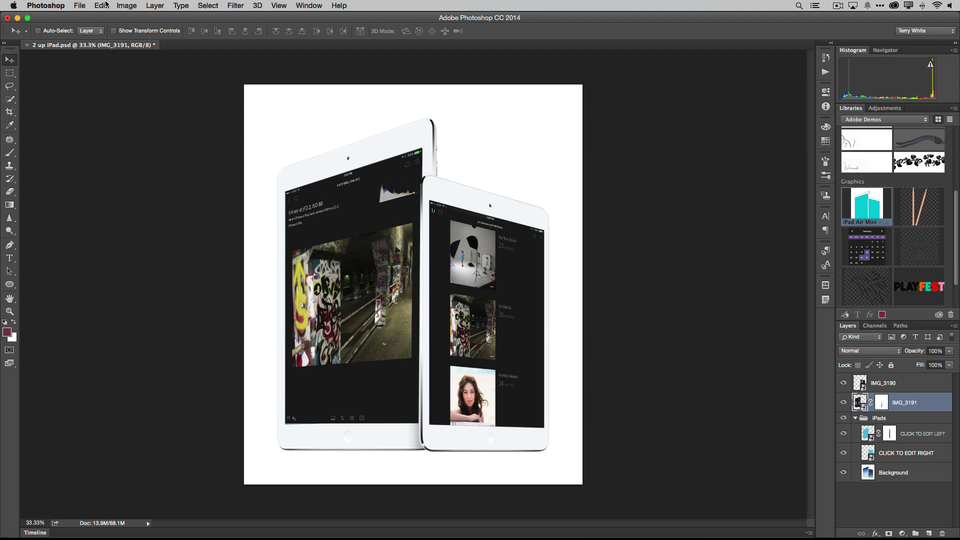
Enable File > Generate > Image Assets.
{"action": "left_click", "coordinate": [81, 5]}
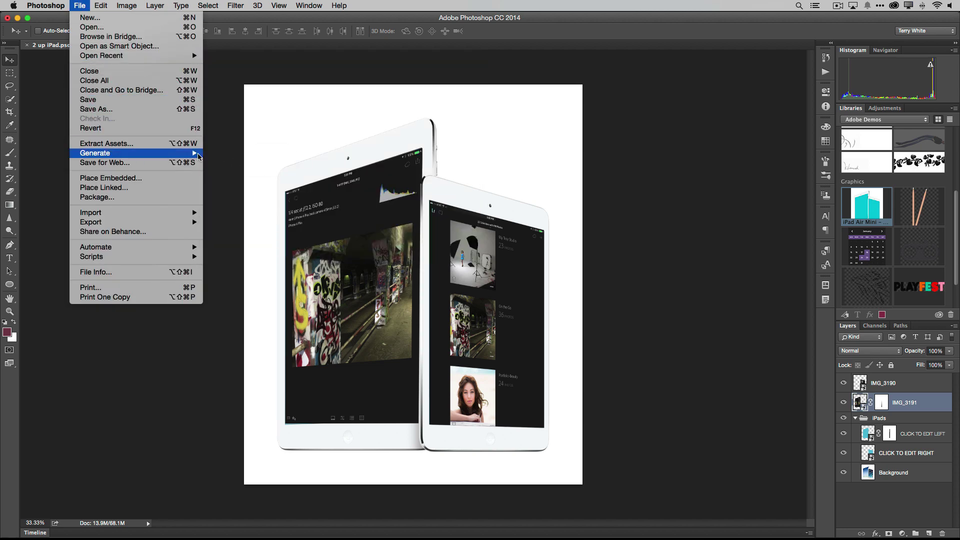
{"action": "mouse_move", "coordinate": [199, 158]}
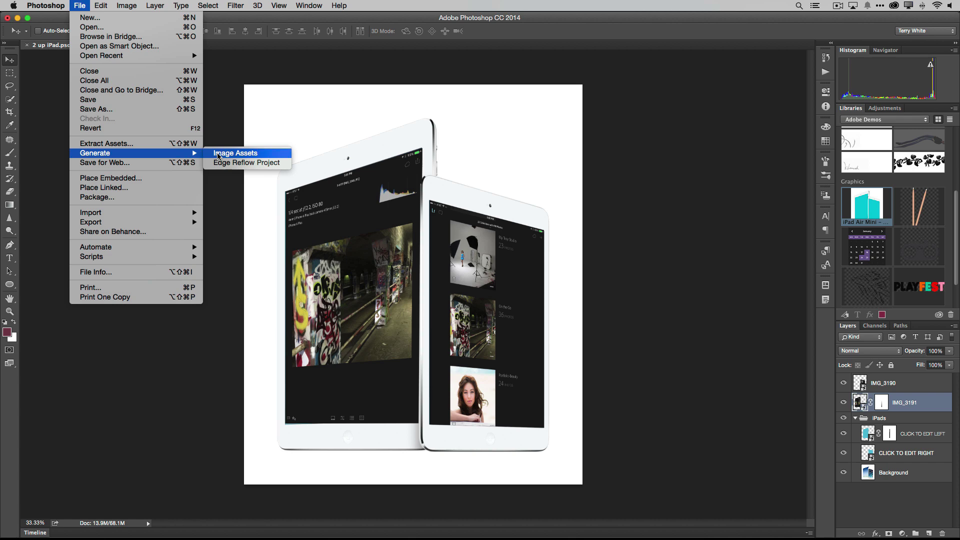
{"action": "left_click", "coordinate": [219, 156]}
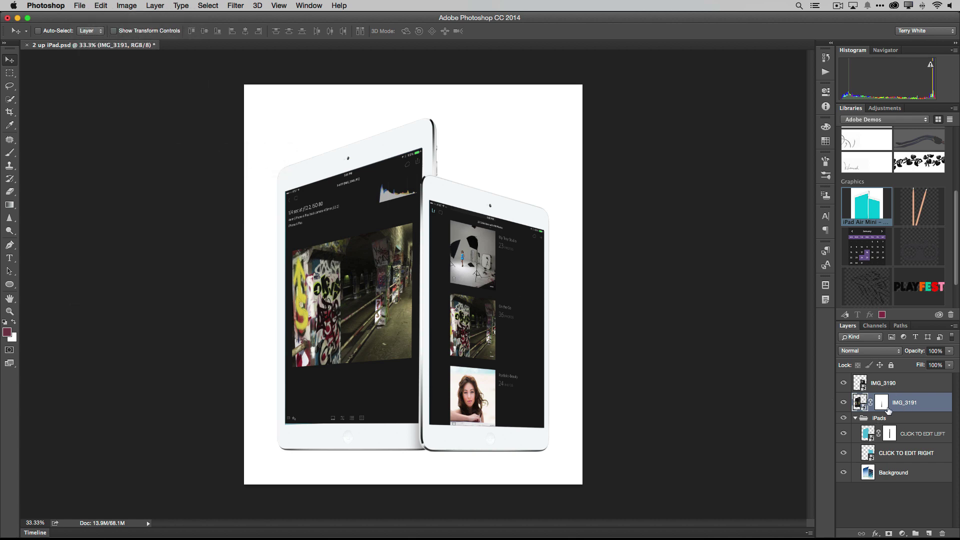
Move IMG_3191 and IMG_3190 into the iPads group and rename the group iPads.jpg.
{"action": "left_click_drag", "start_coordinate": [860, 407], "coordinate": [863, 423]}
{"action": "left_click_drag", "start_coordinate": [866, 387], "coordinate": [864, 402]}
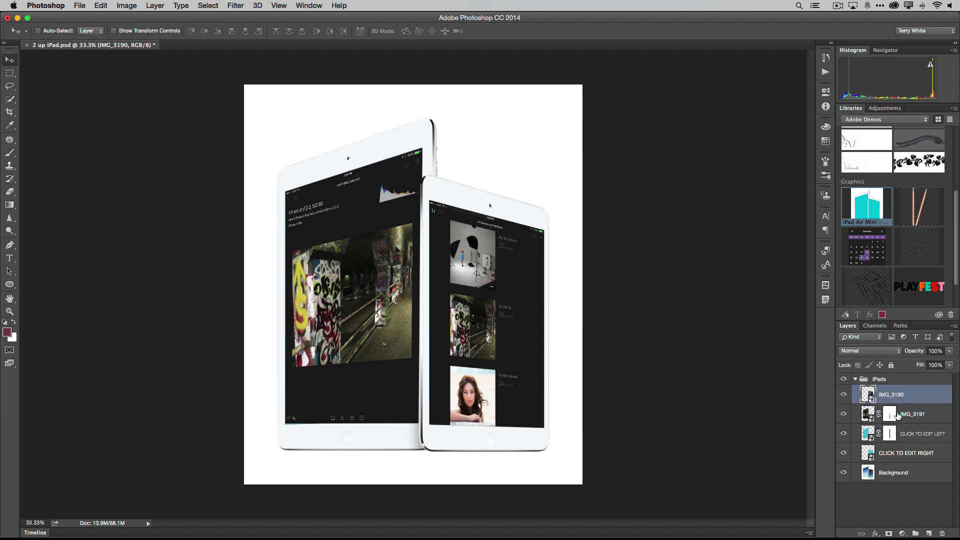
{"action": "left_click", "coordinate": [886, 381]}
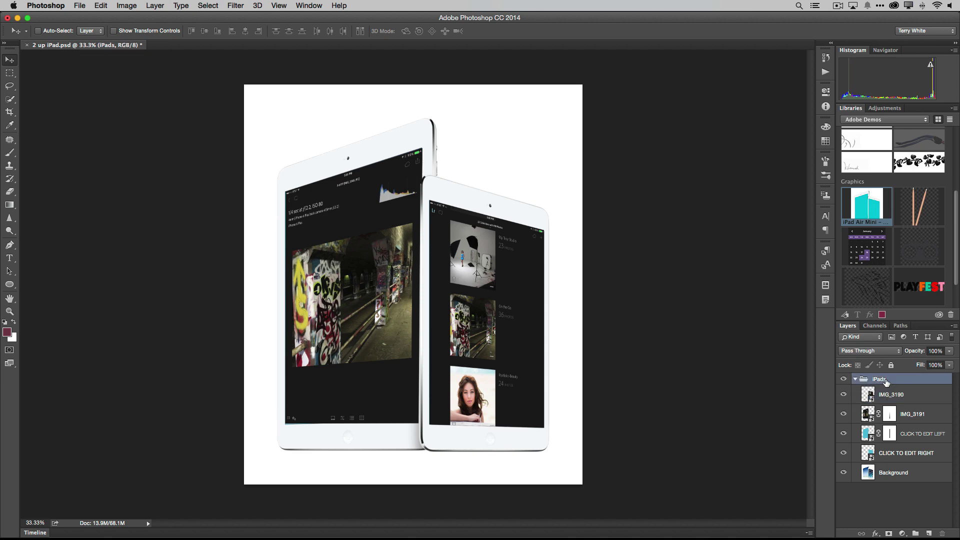
{"action": "double_click", "coordinate": [887, 381]}
{"action": "type", "text": ".jpg"}
{"action": "key", "text": "Return"}
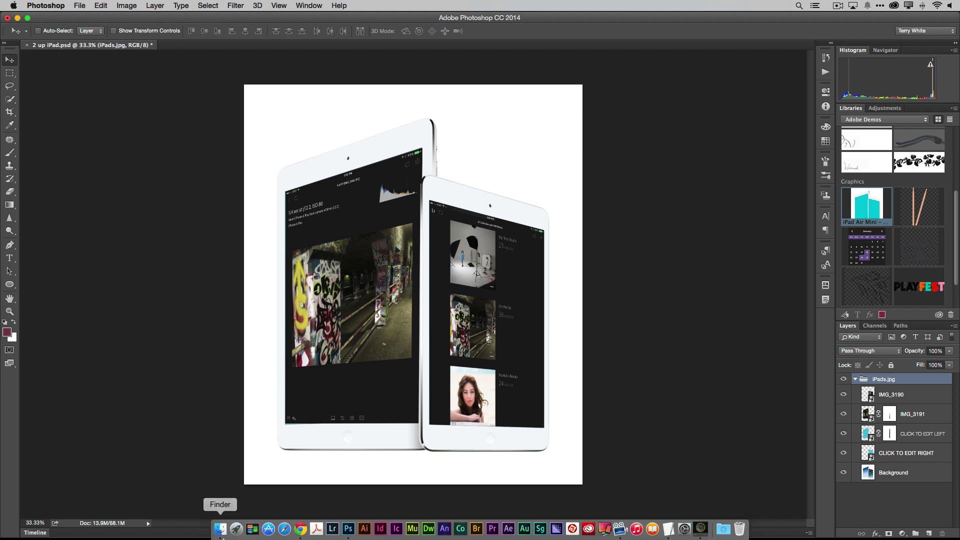
{"action": "left_click", "coordinate": [219, 529]}
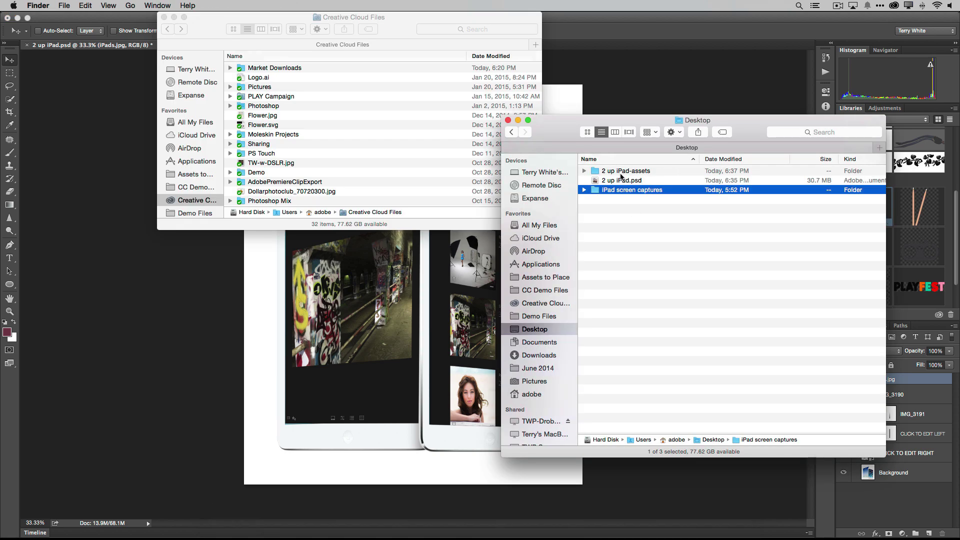
{"action": "left_click", "coordinate": [585, 171]}
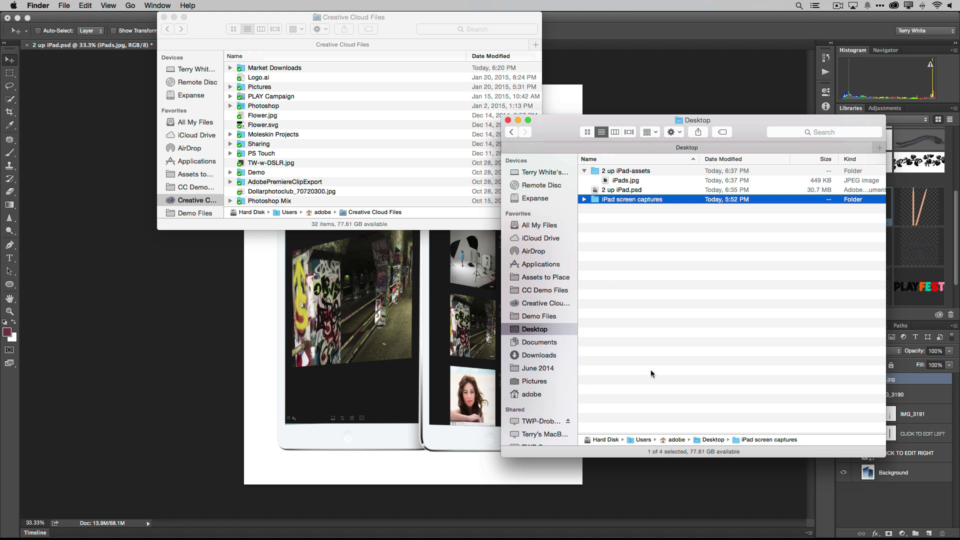
{"action": "left_click", "coordinate": [563, 474]}
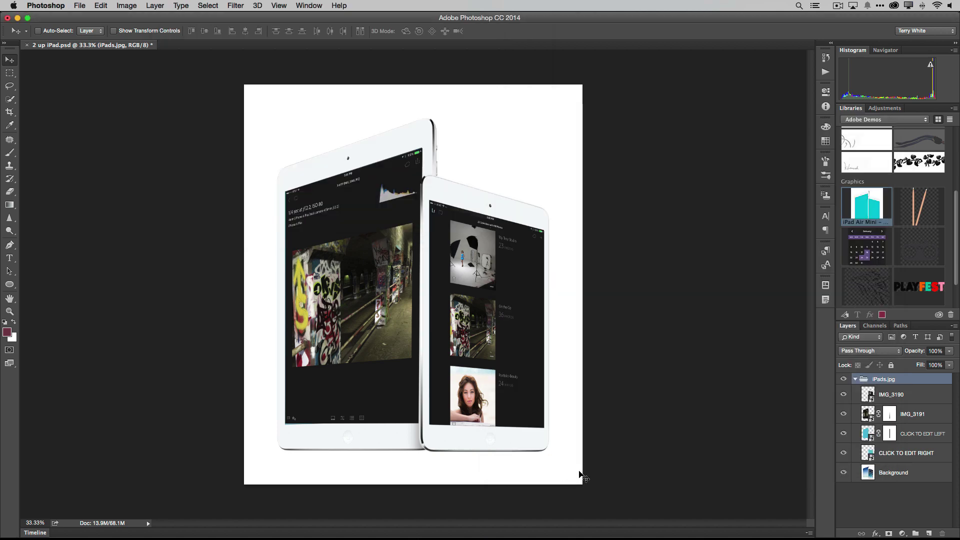
Append ', 50% iPads.png' to the iPads.jpg group name, making it 'iPads.jpg, 50% iPads.png'.
{"action": "double_click", "coordinate": [895, 379]}
{"action": "left_click", "coordinate": [895, 379]}
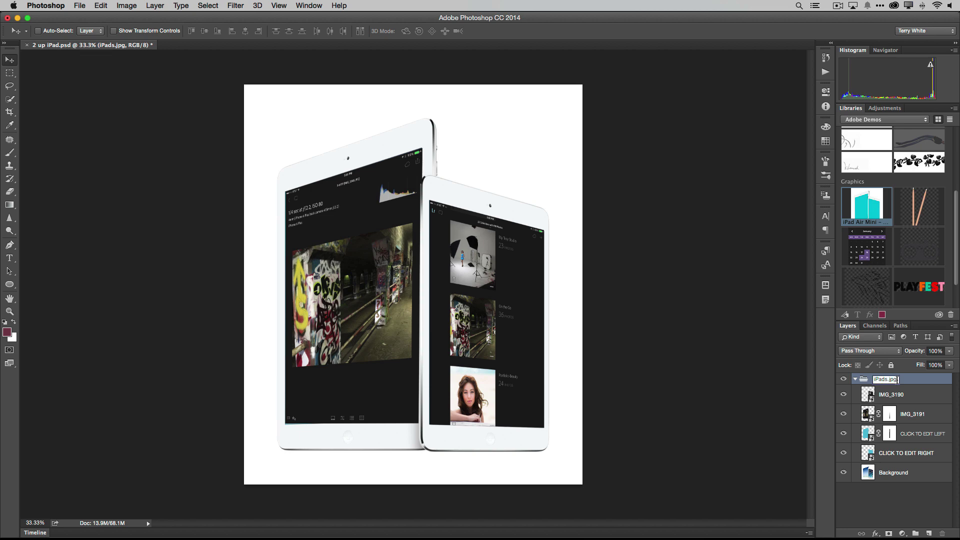
{"action": "type", "text": ", 50% iPads.png"}
{"action": "key", "text": "Return"}
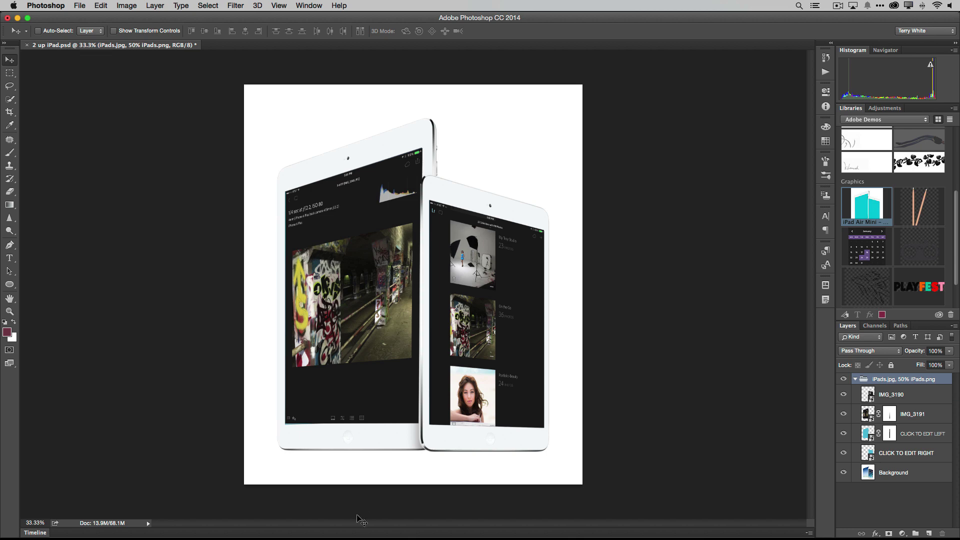
{"action": "key", "text": "super+Tab"}
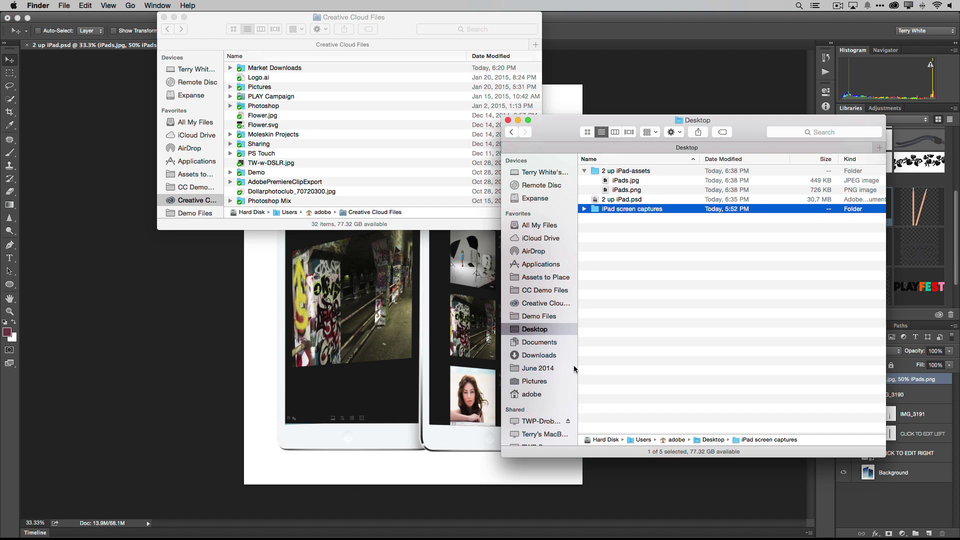
{"action": "left_click", "coordinate": [624, 191]}
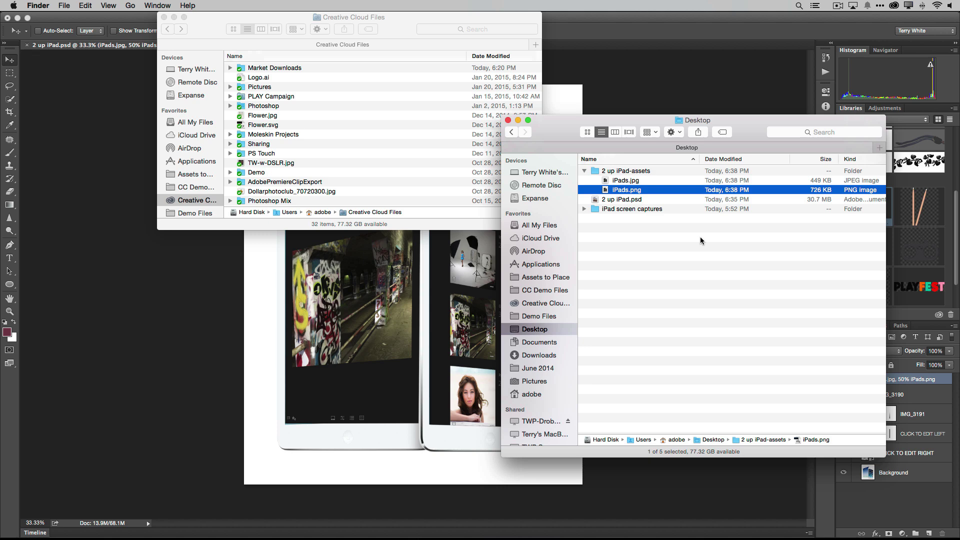
{"action": "key", "text": "space"}
{"action": "key", "text": "Up"}
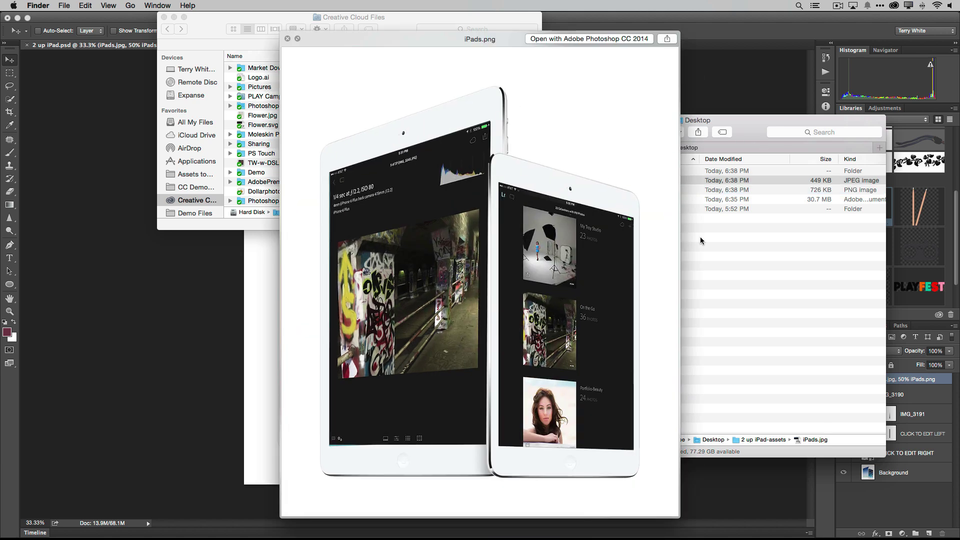
{"action": "key", "text": "Down"}
{"action": "key", "text": "space"}
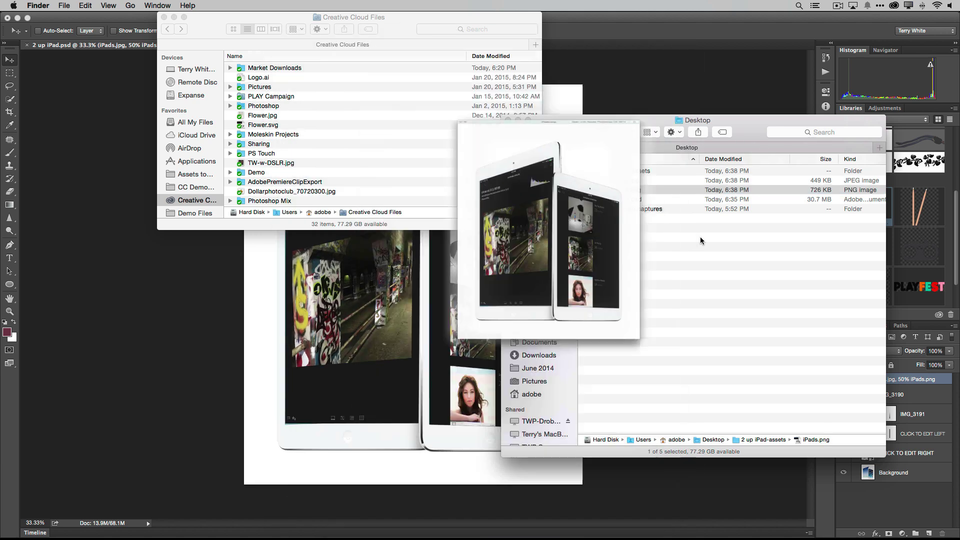